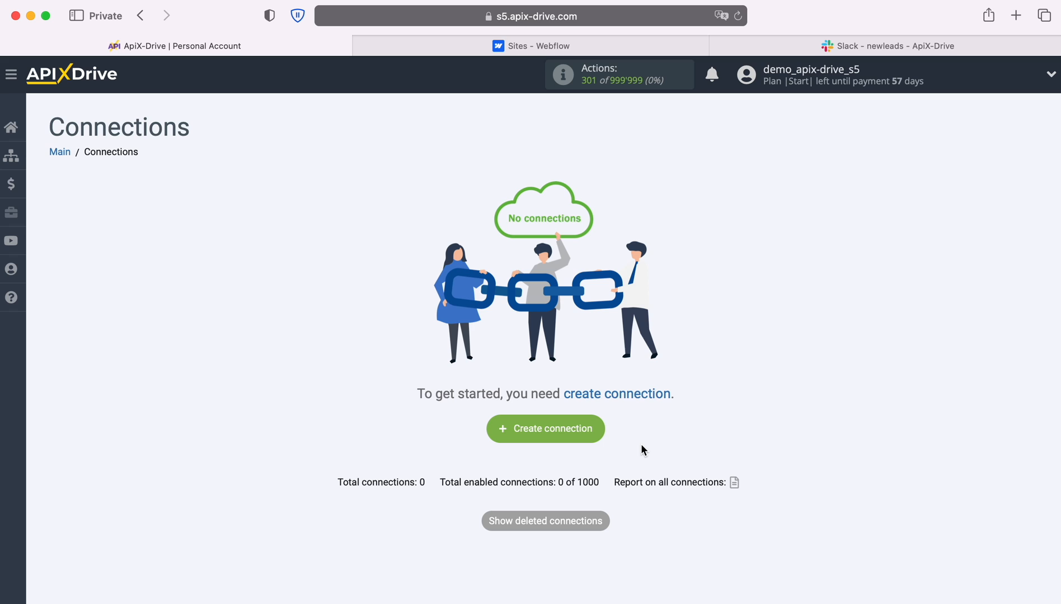
Create a new connection with Webflow as the source system
click(597, 432)
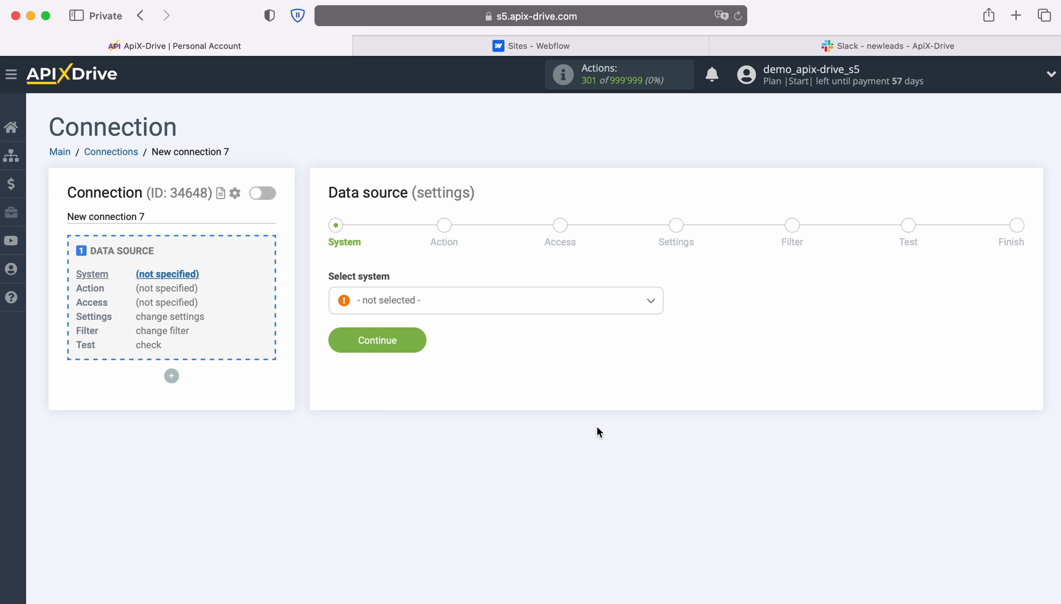
click(631, 305)
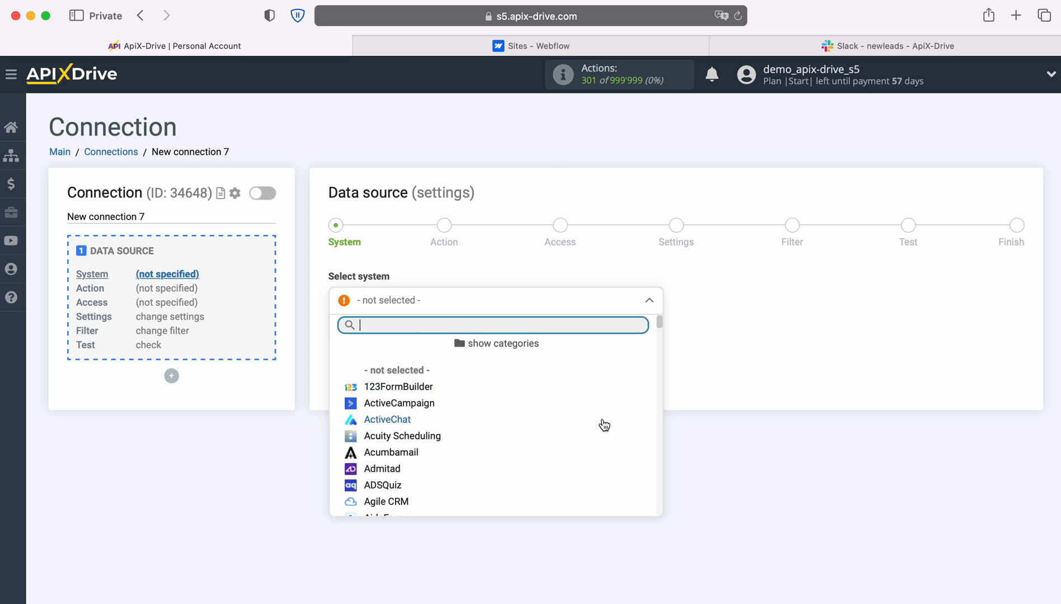
scroll(603, 426, down, 20)
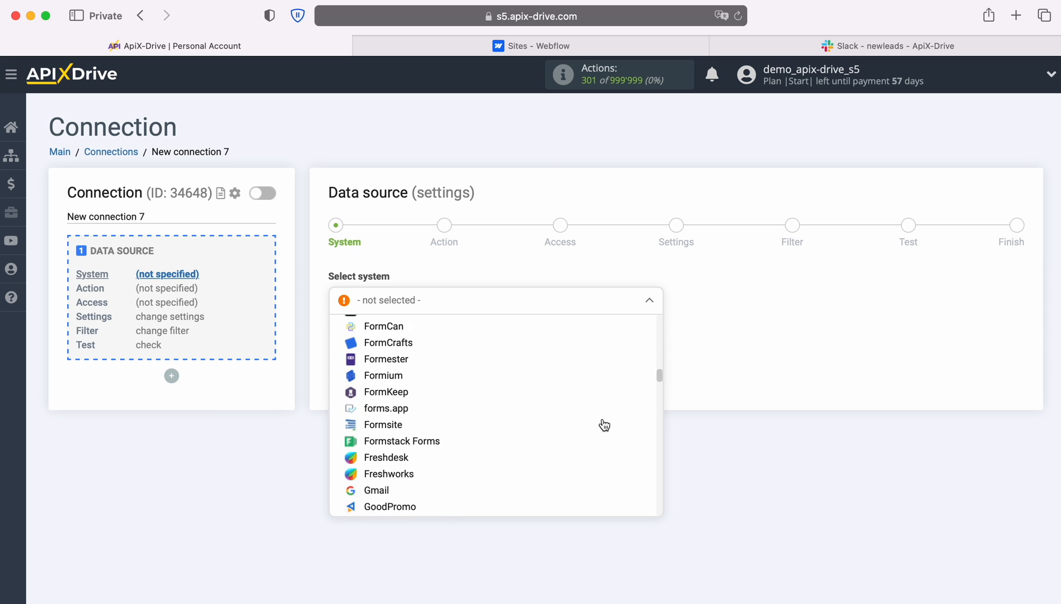
scroll(604, 425, down, 20)
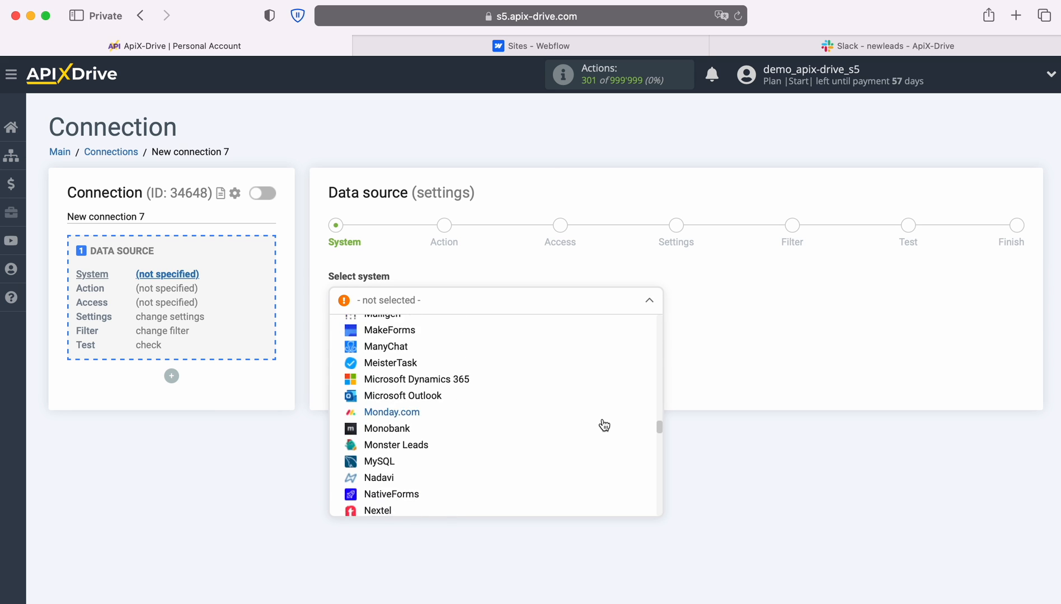
scroll(604, 425, down, 20)
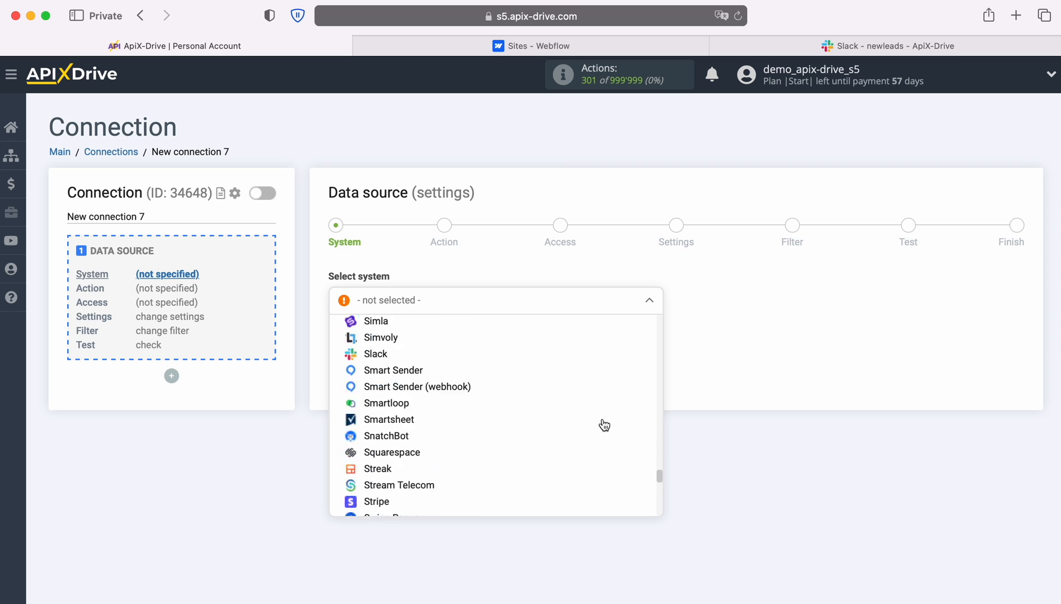
scroll(604, 425, down, 15)
click(398, 439)
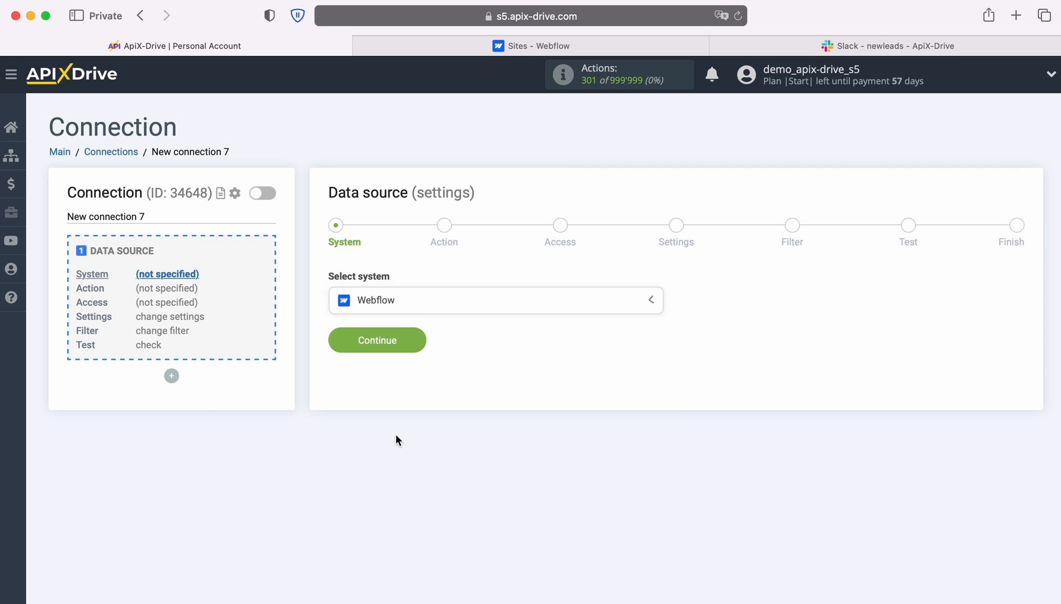
click(414, 344)
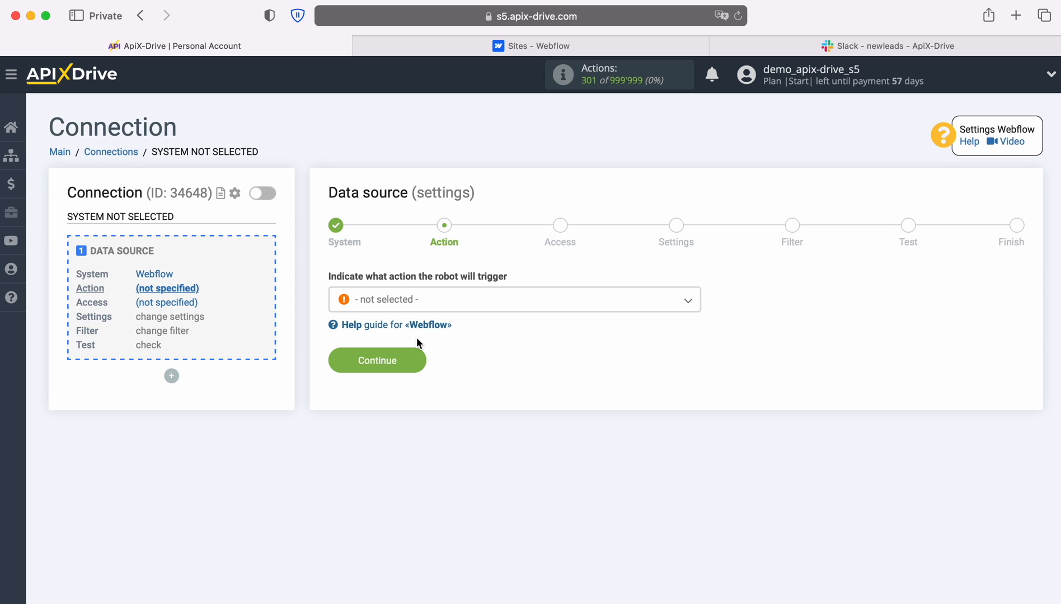
Choose 'Get form DATA (new)' as the Webflow action
click(585, 305)
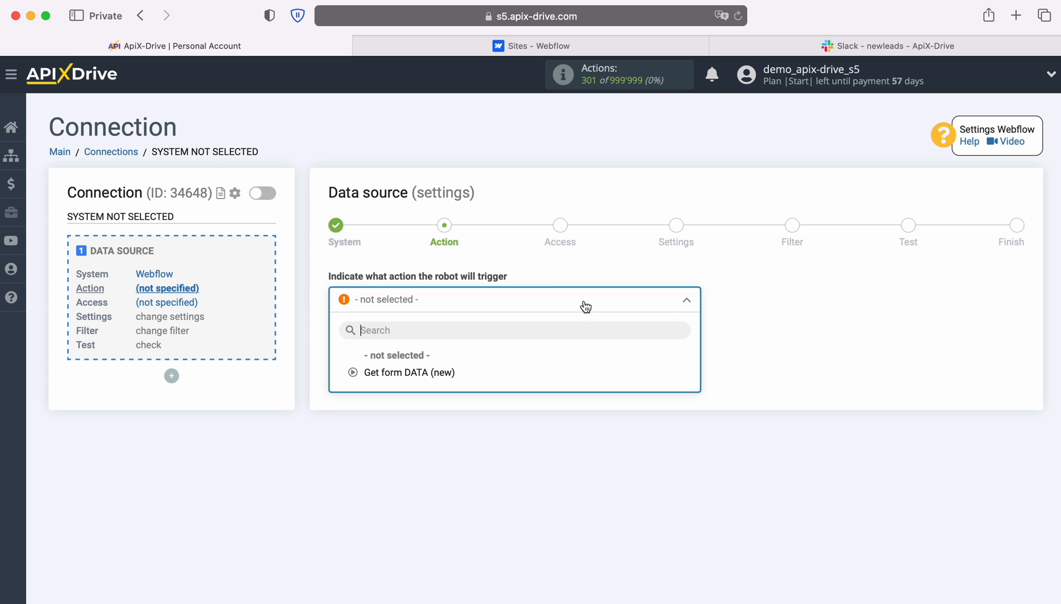
click(407, 372)
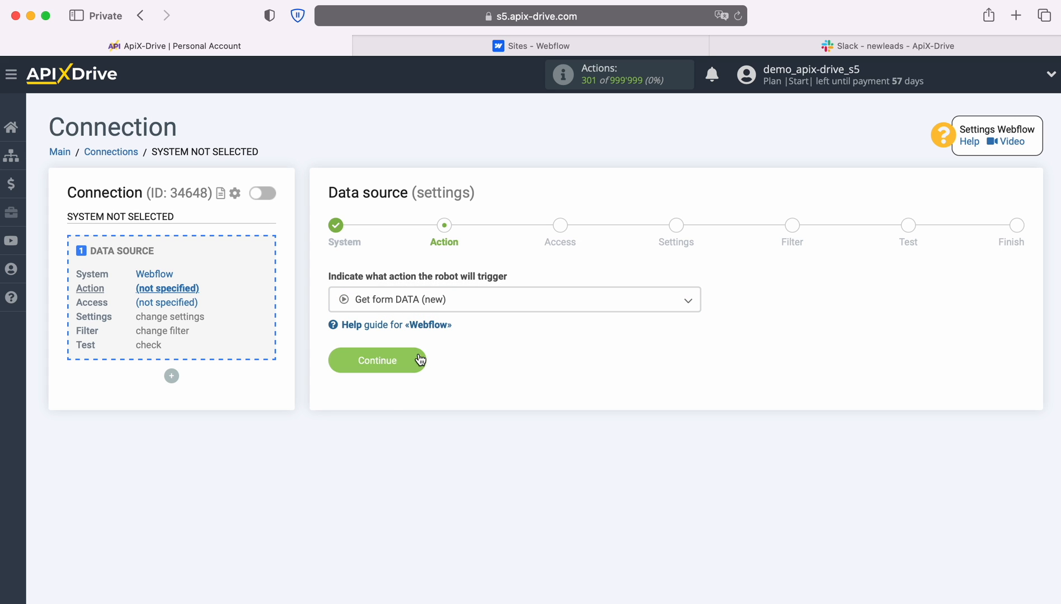
click(419, 359)
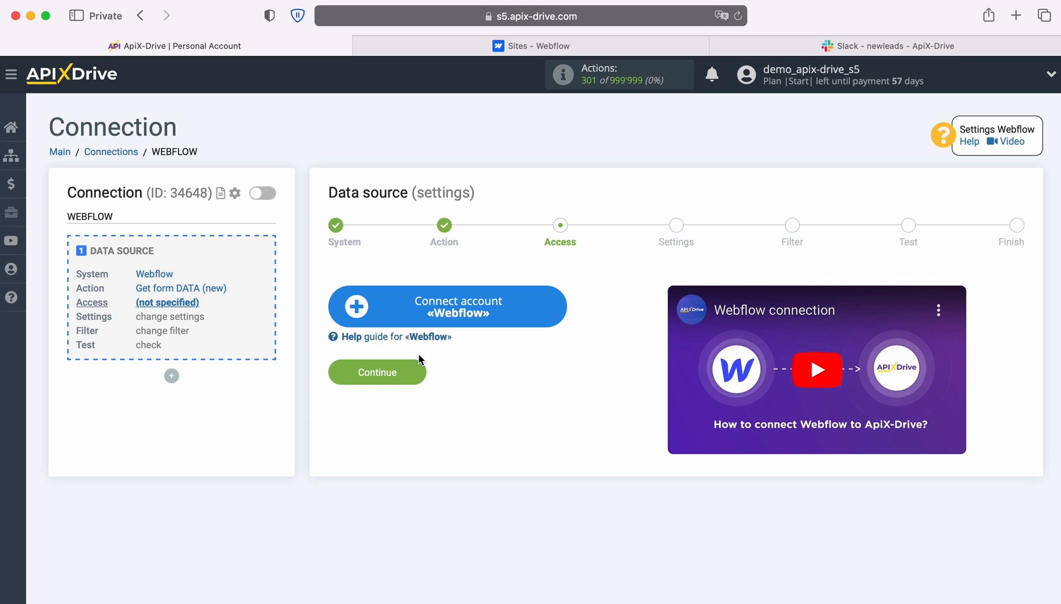
Log in to Webflow with the account e-mail and password, then authorize ApiX-Drive for the workspace
click(557, 305)
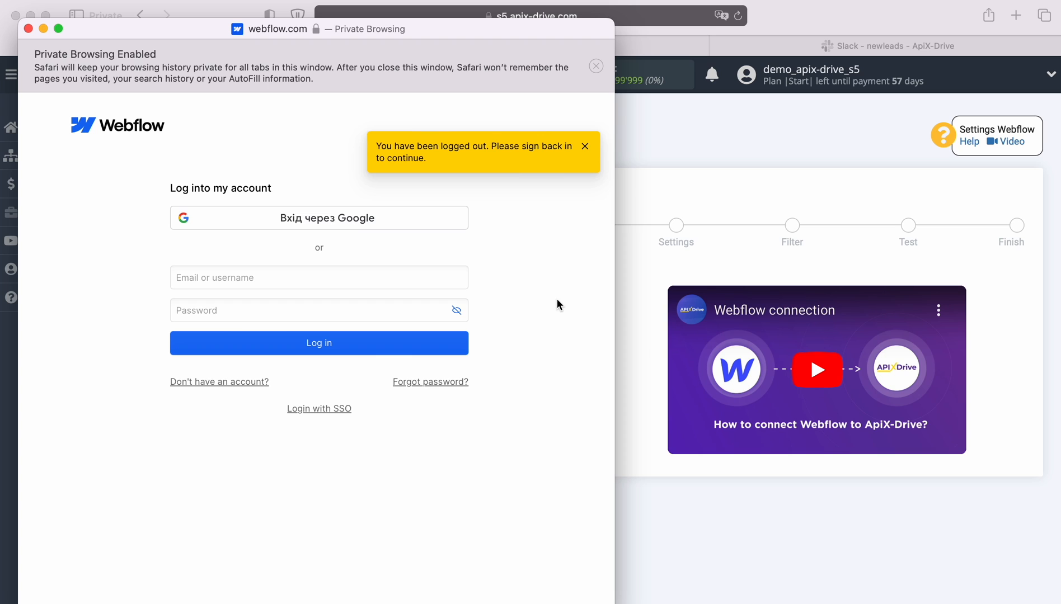
right_click(343, 279)
click(376, 315)
click(343, 309)
text(••••••••••)
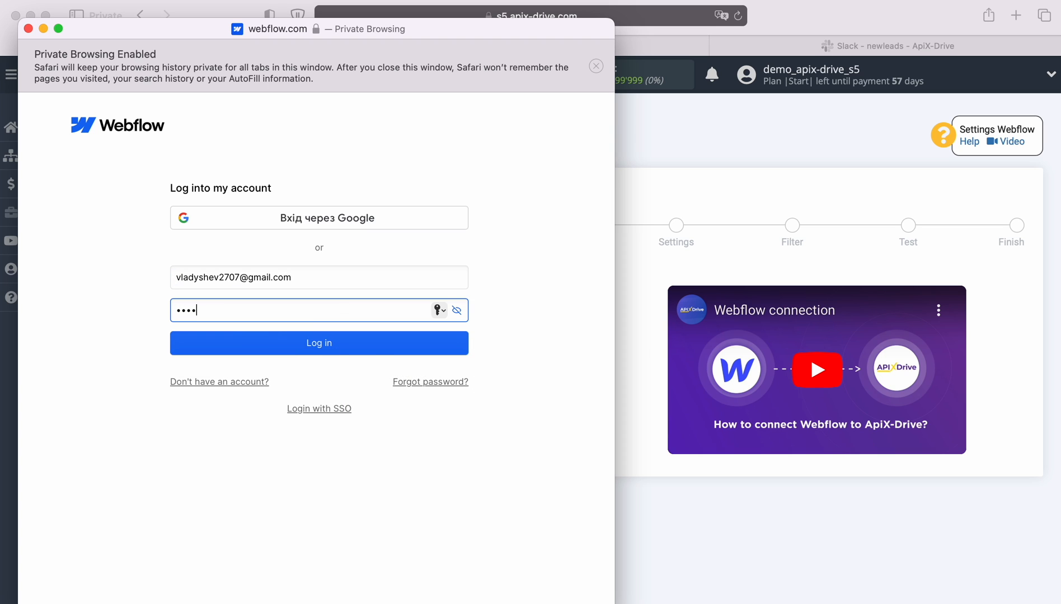
click(324, 344)
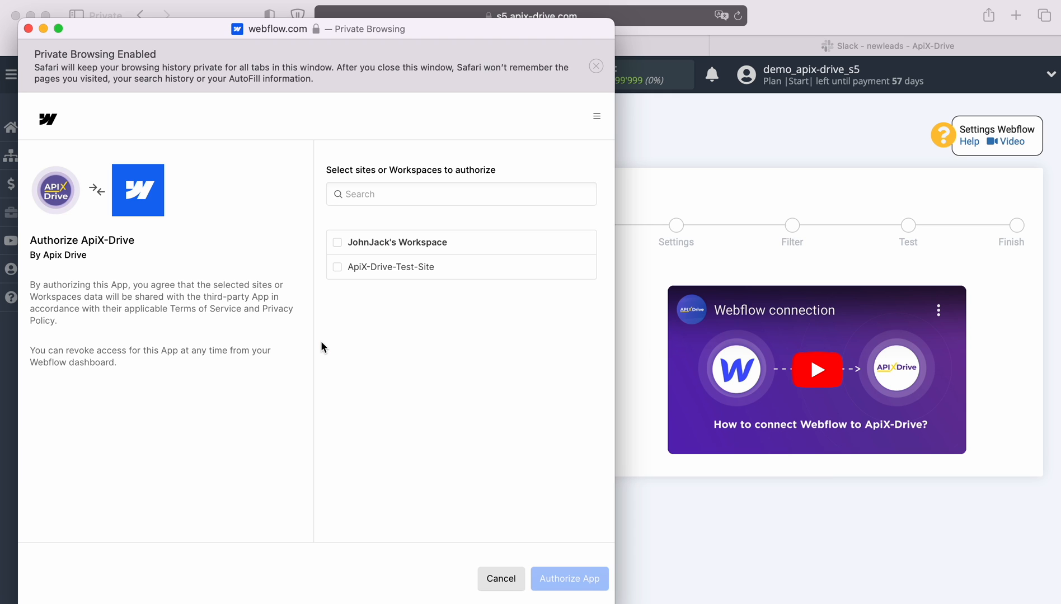
click(337, 242)
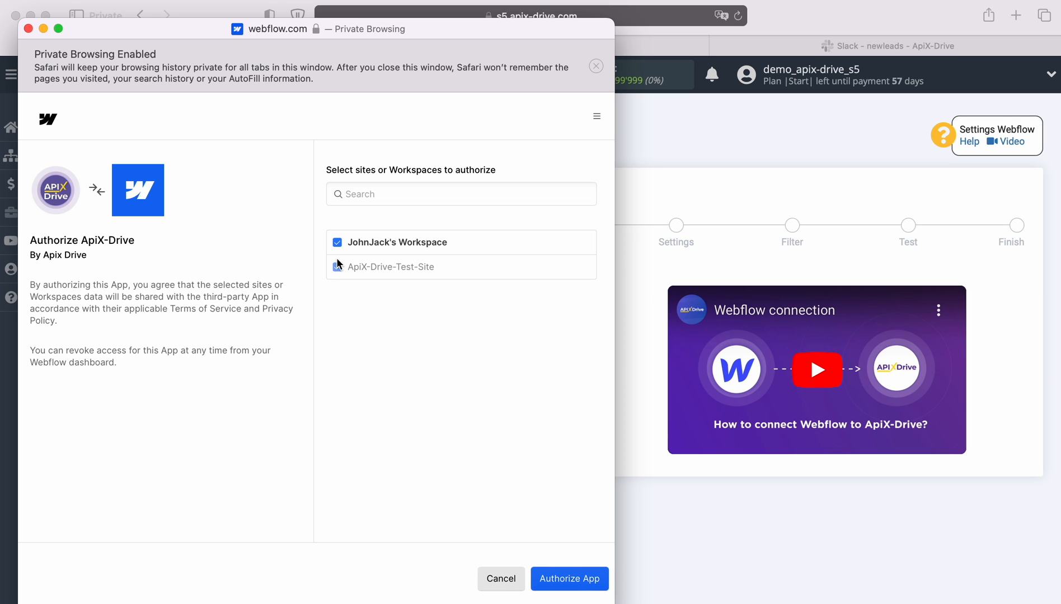
click(562, 577)
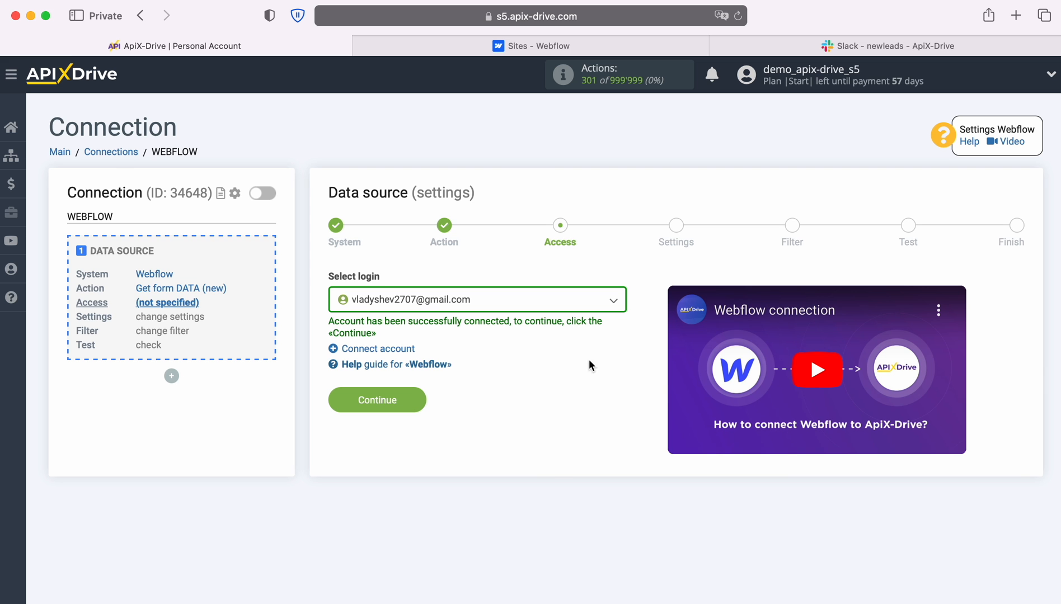
Select the connected Webflow account as the source login
click(609, 301)
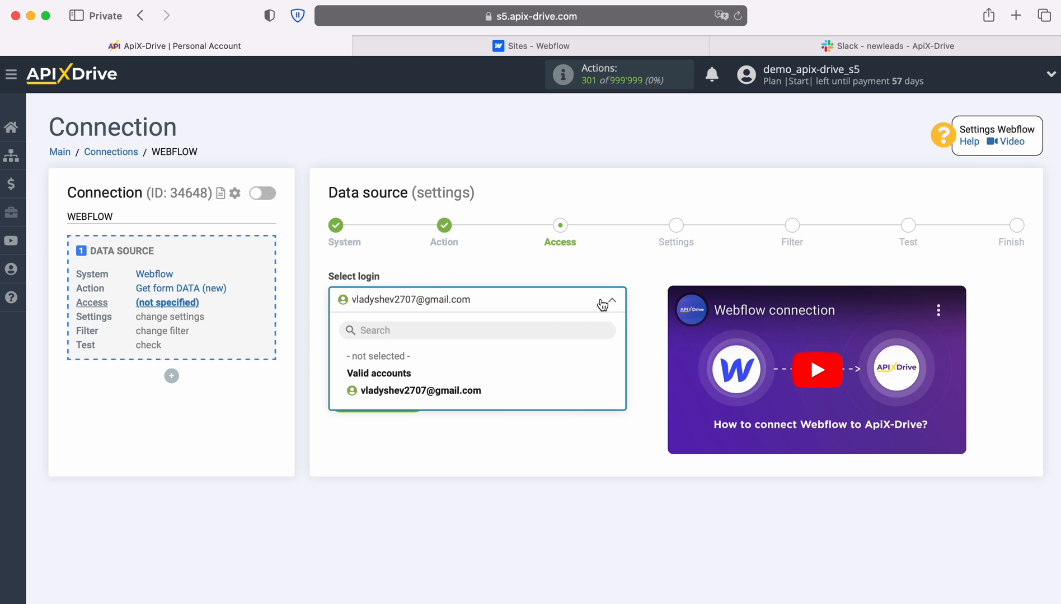
click(465, 391)
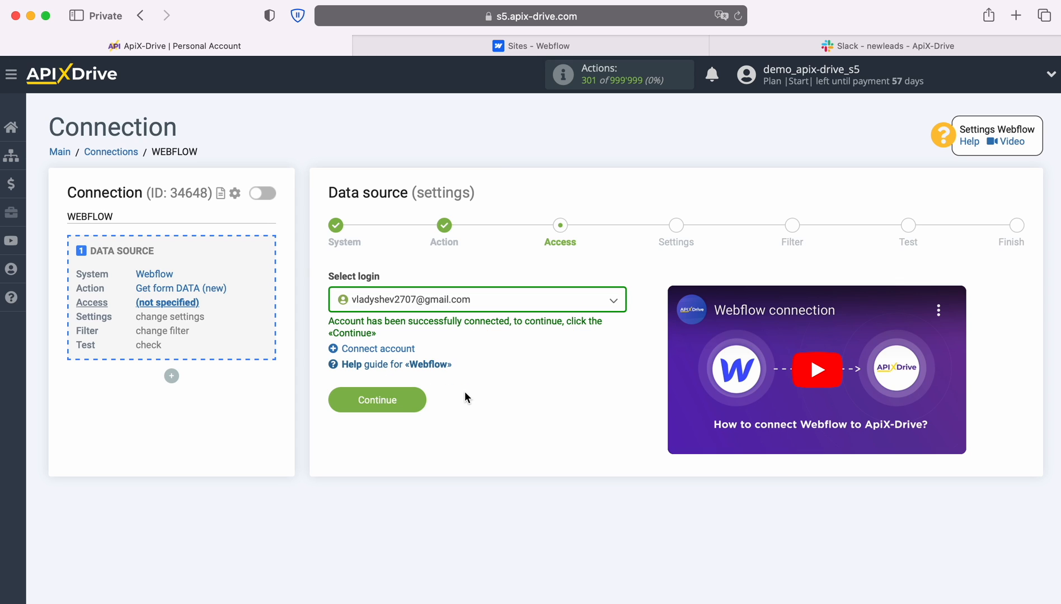
click(417, 398)
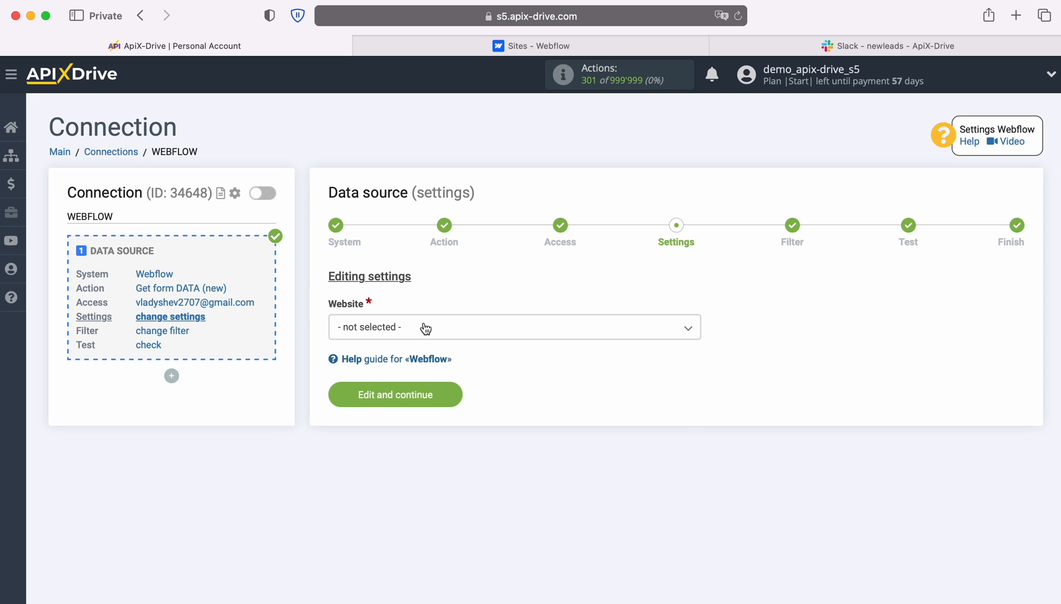
Choose ApiX-Drive-Test-Site as the website and skip the Filter step
click(425, 329)
click(423, 403)
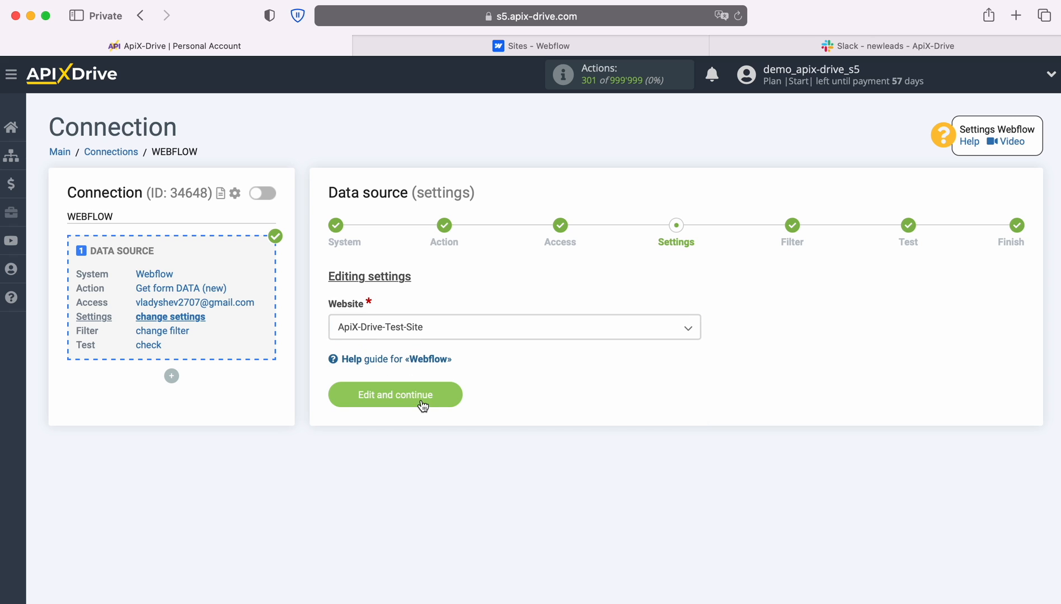
click(451, 393)
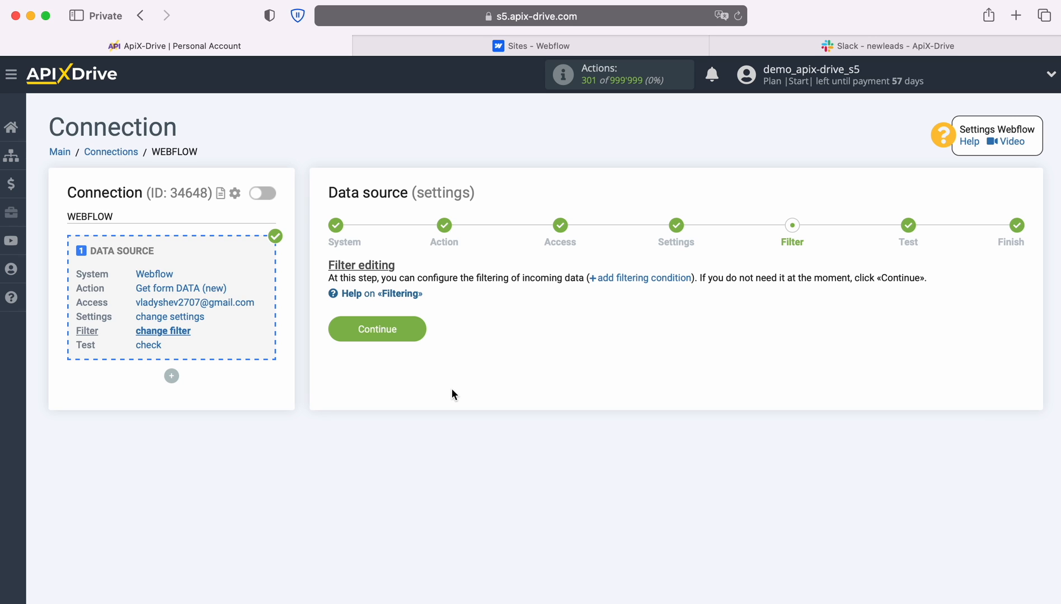
click(414, 327)
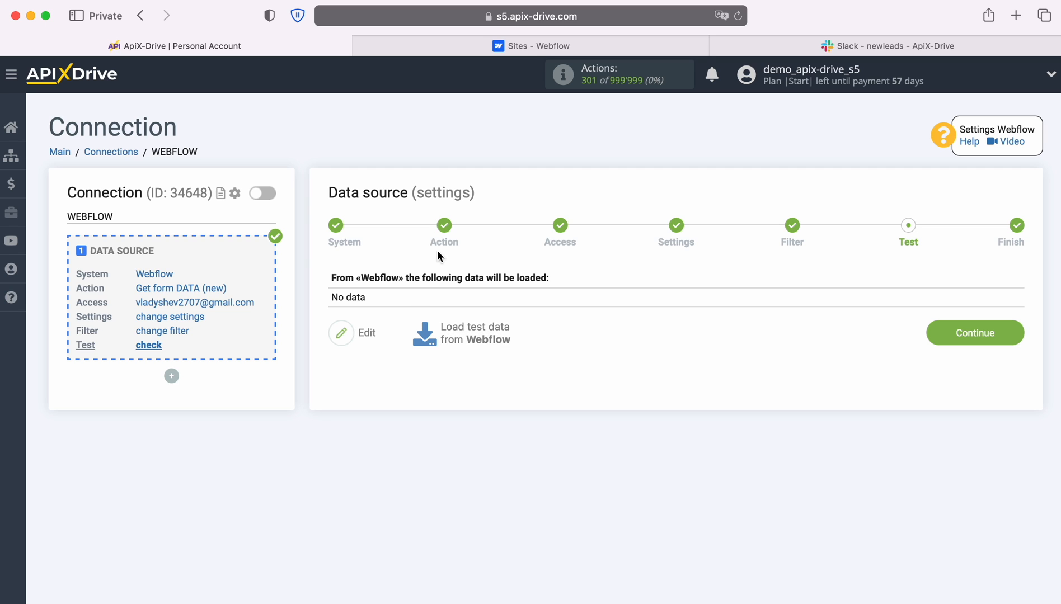
Submit the Webflow test site's form with a sample contact name, e-mail and phone number
click(503, 46)
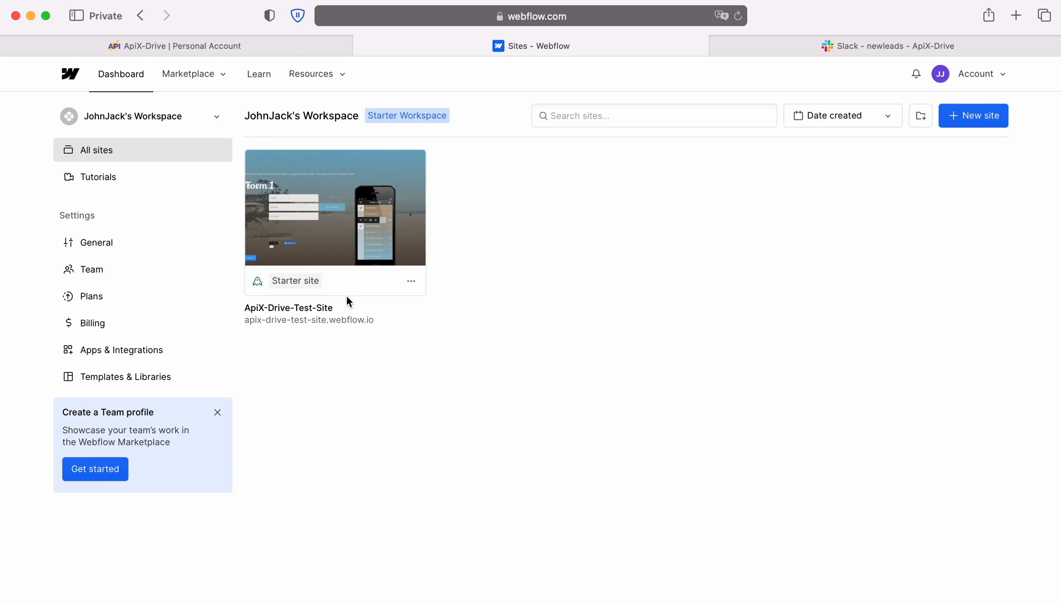
click(333, 319)
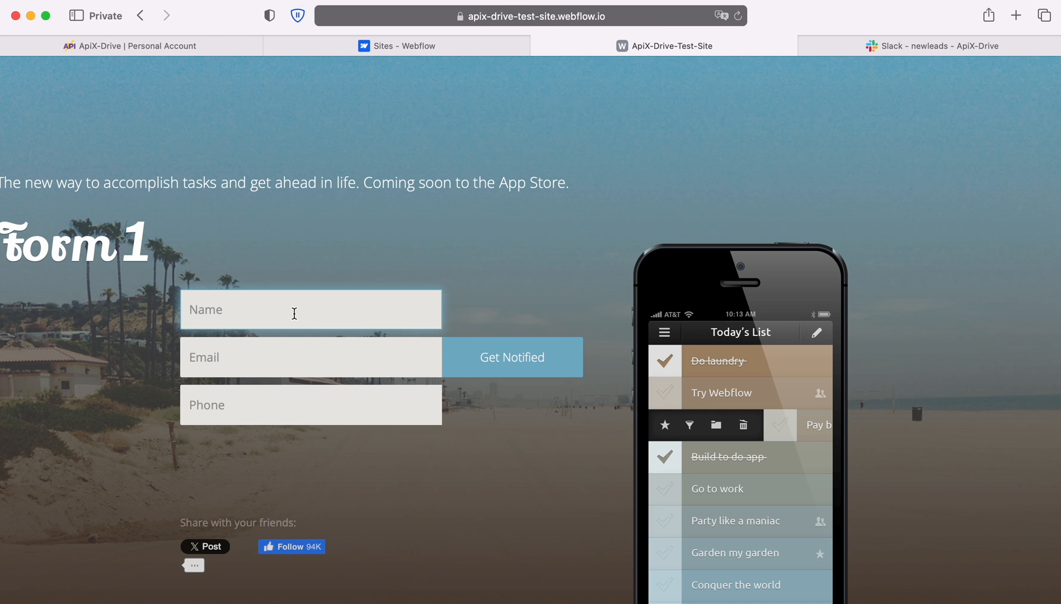
key(Tab)
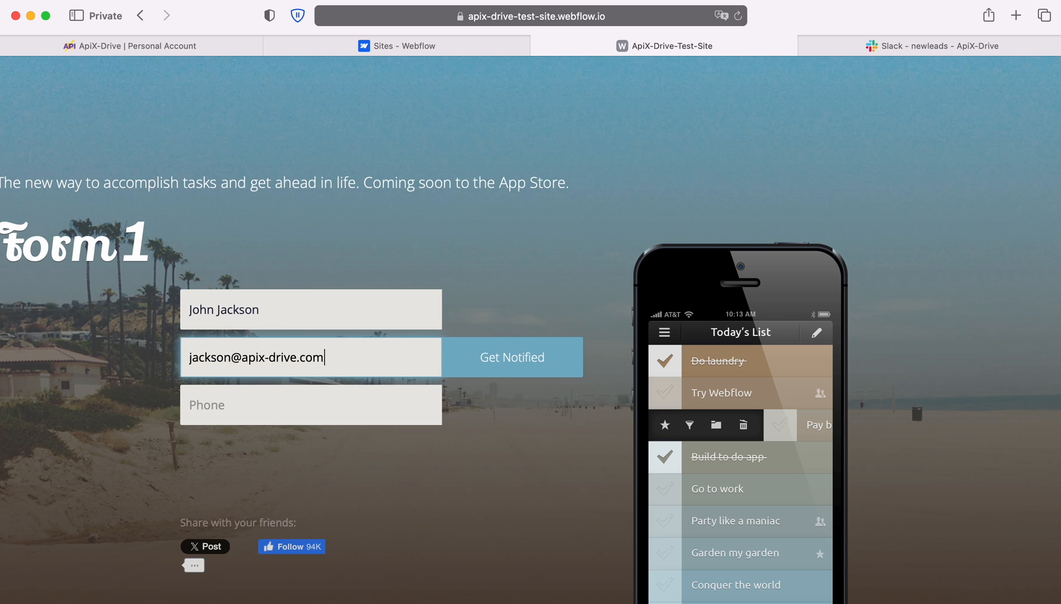
key(Tab)
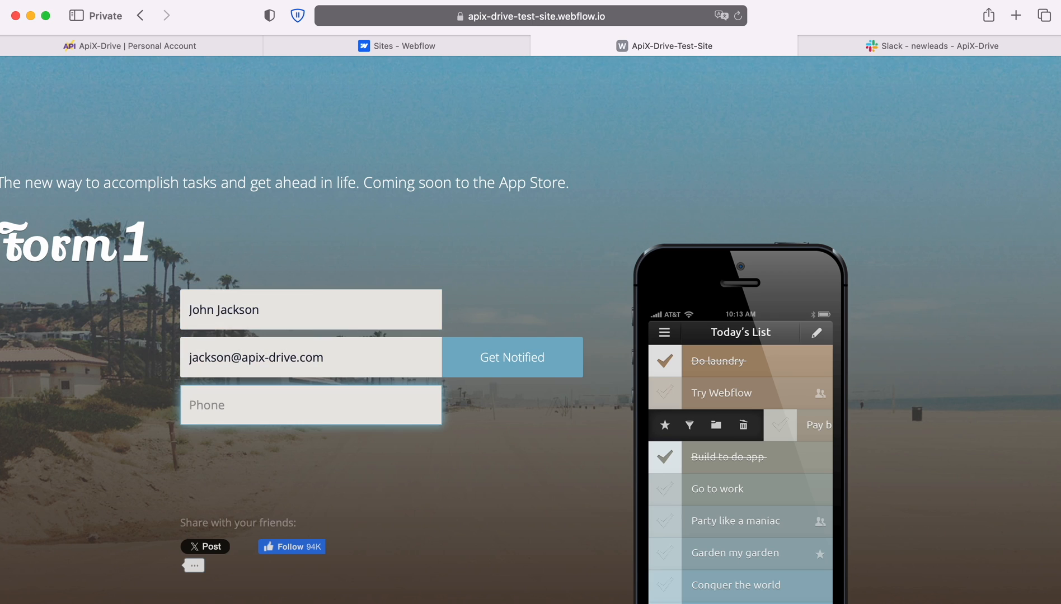
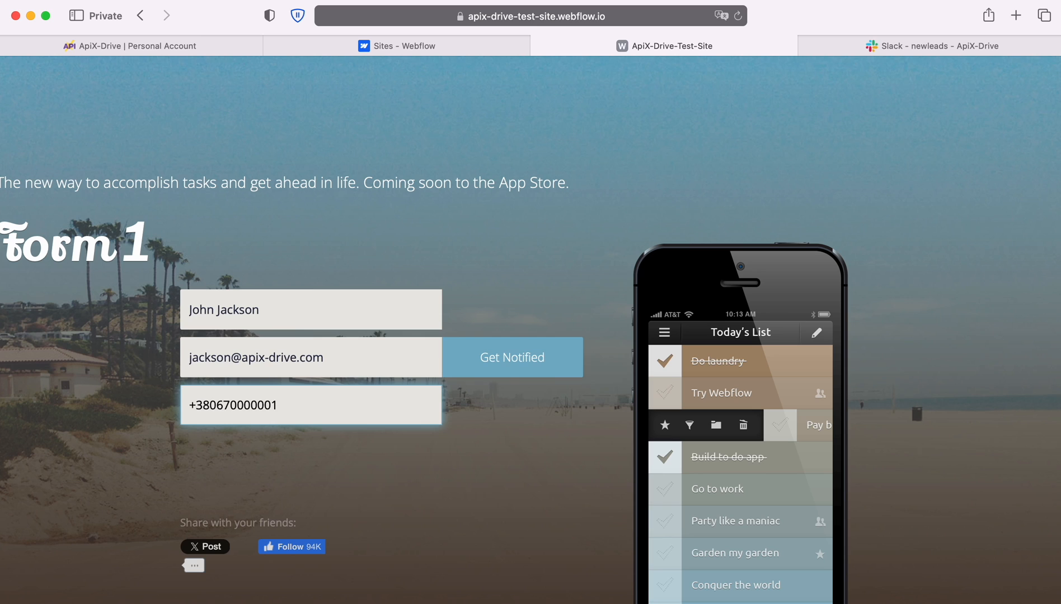
click(497, 361)
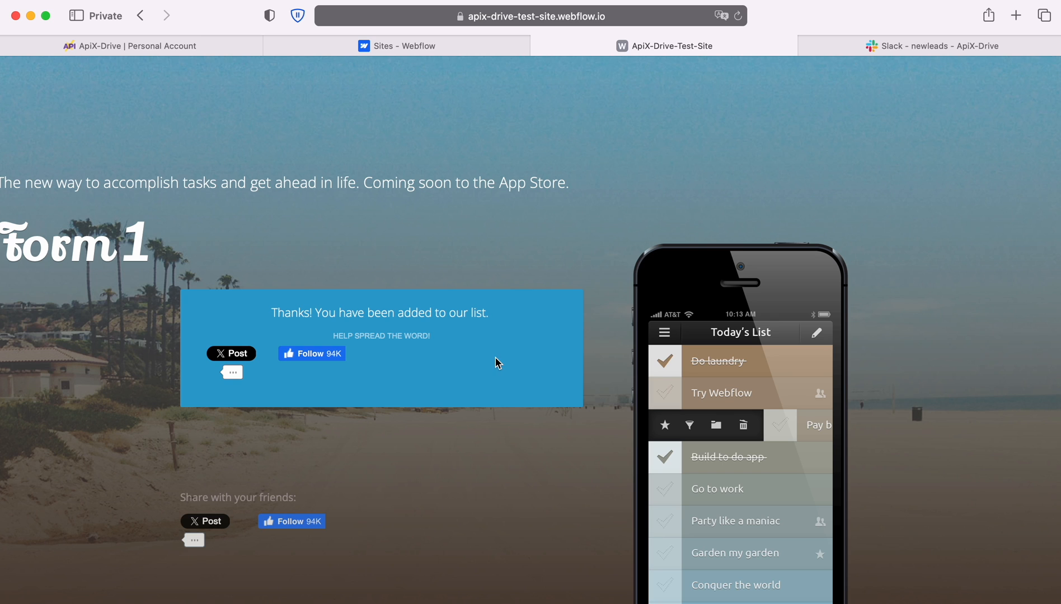
Load the Form1 submission as Webflow test data and complete the source setup
click(72, 47)
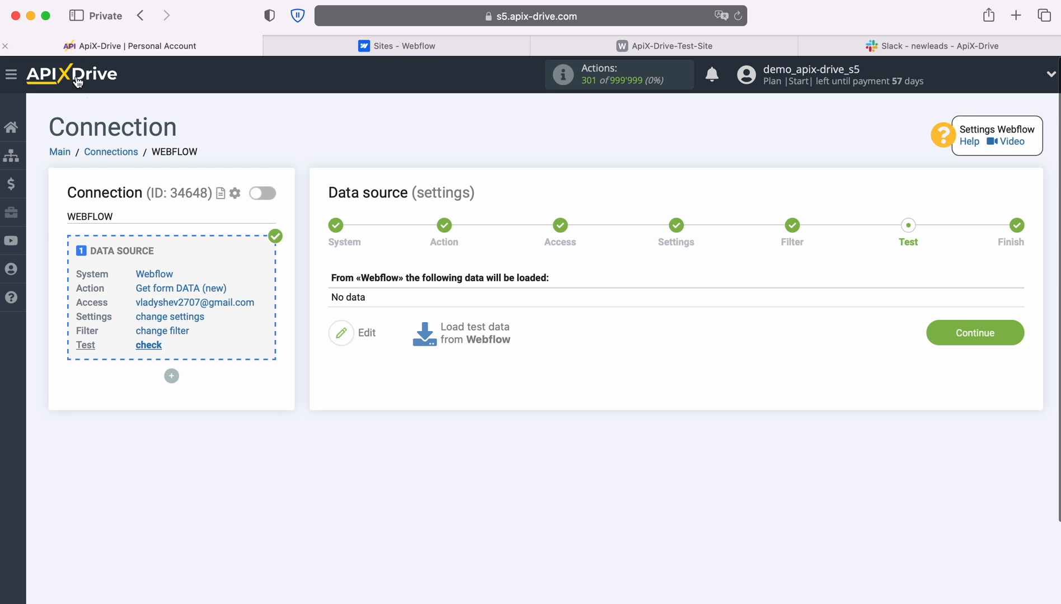
click(476, 335)
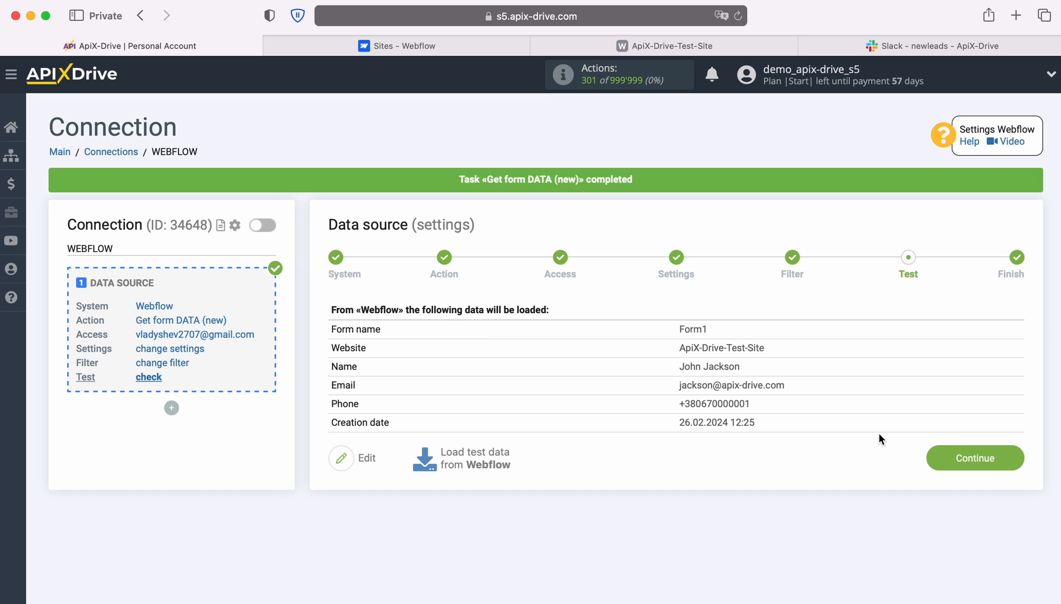
click(1012, 453)
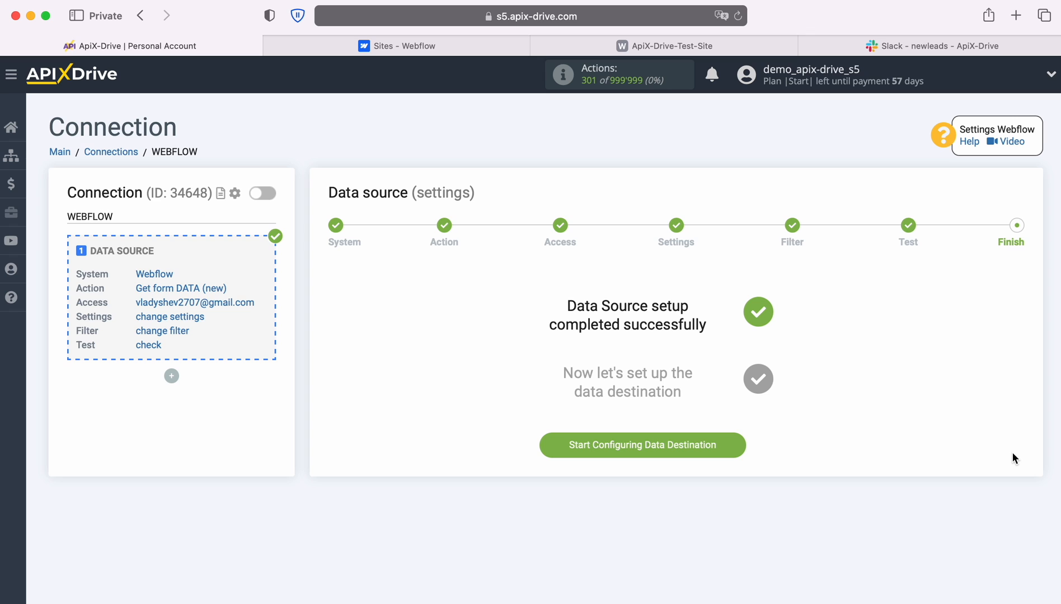
Start the data destination with Slack as the system
click(733, 442)
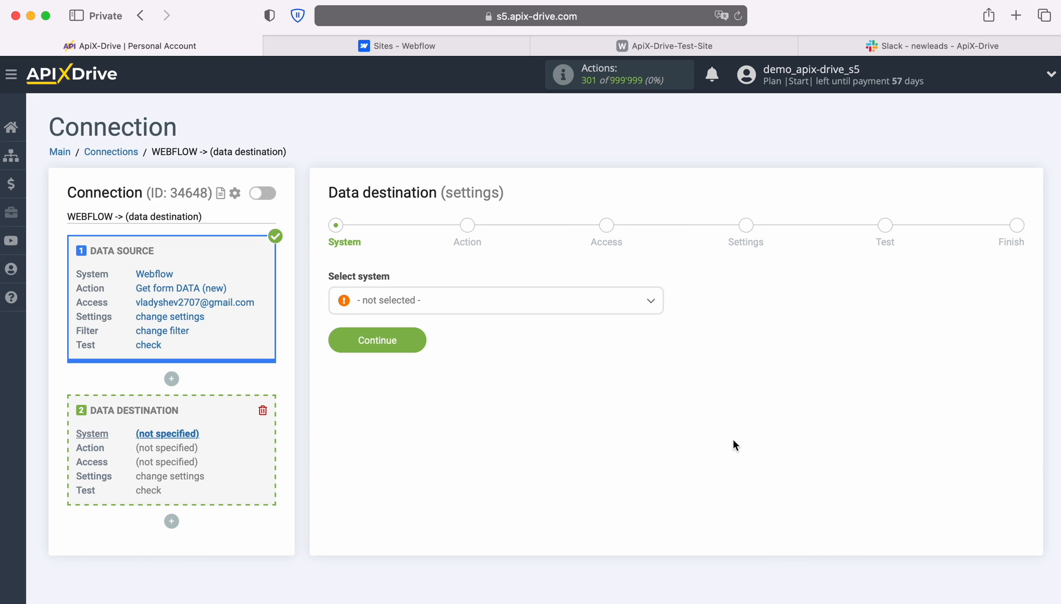
click(621, 301)
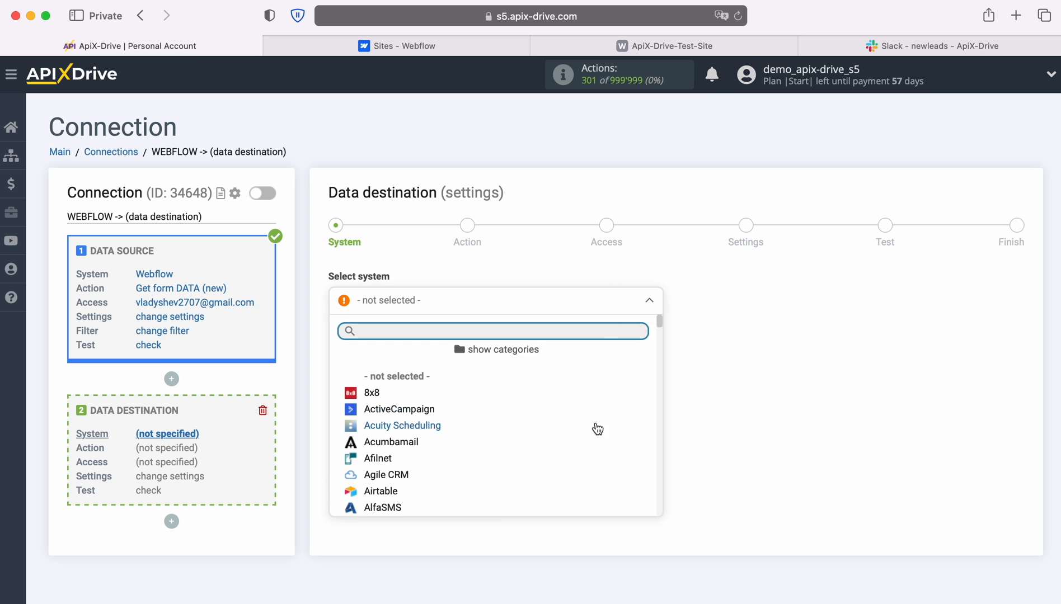
scroll(597, 428, down, 15)
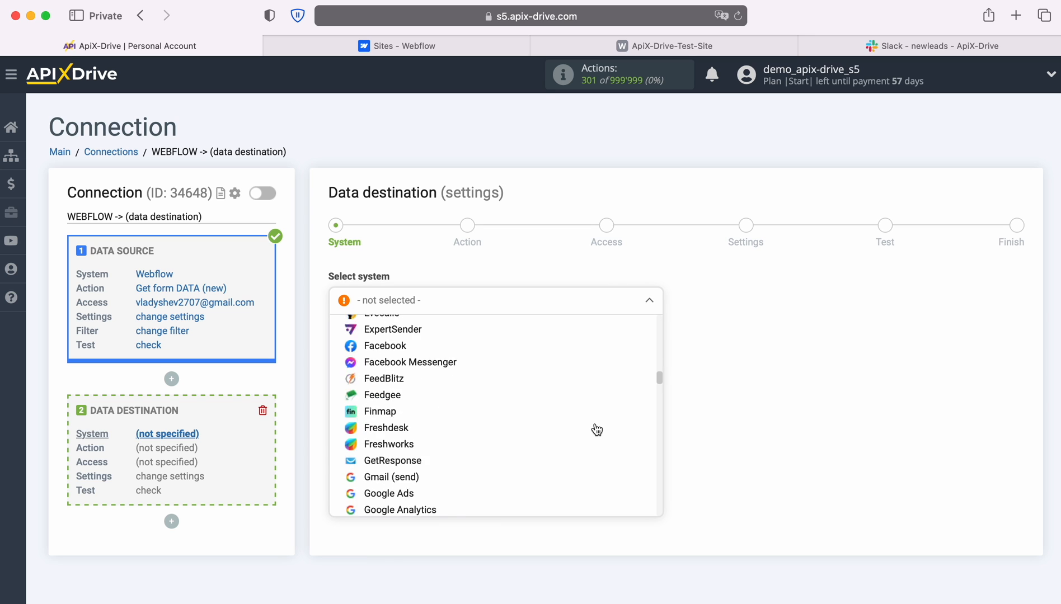
scroll(597, 429, down, 15)
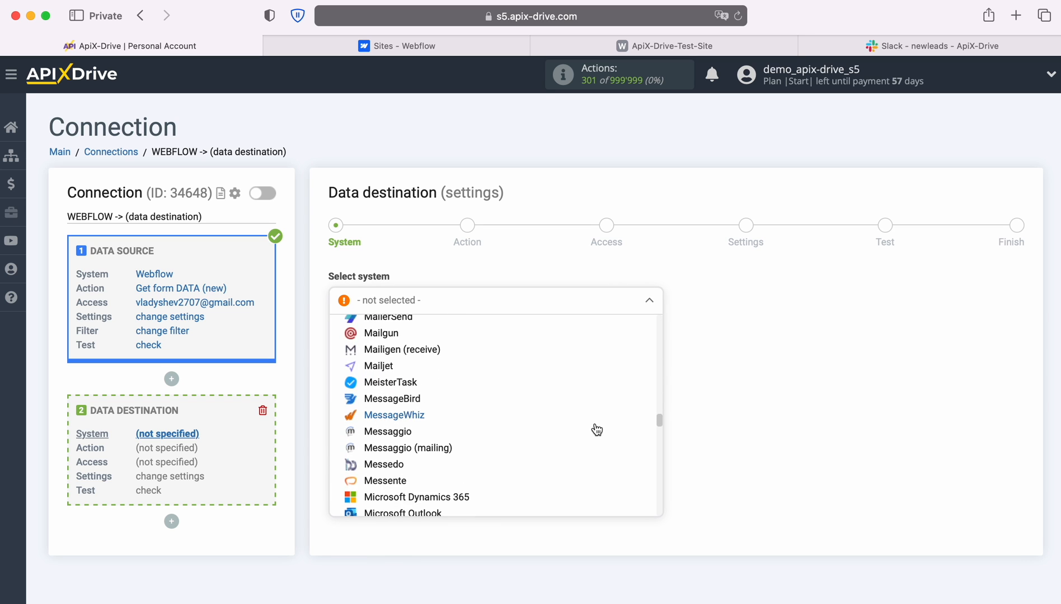
scroll(597, 430, down, 15)
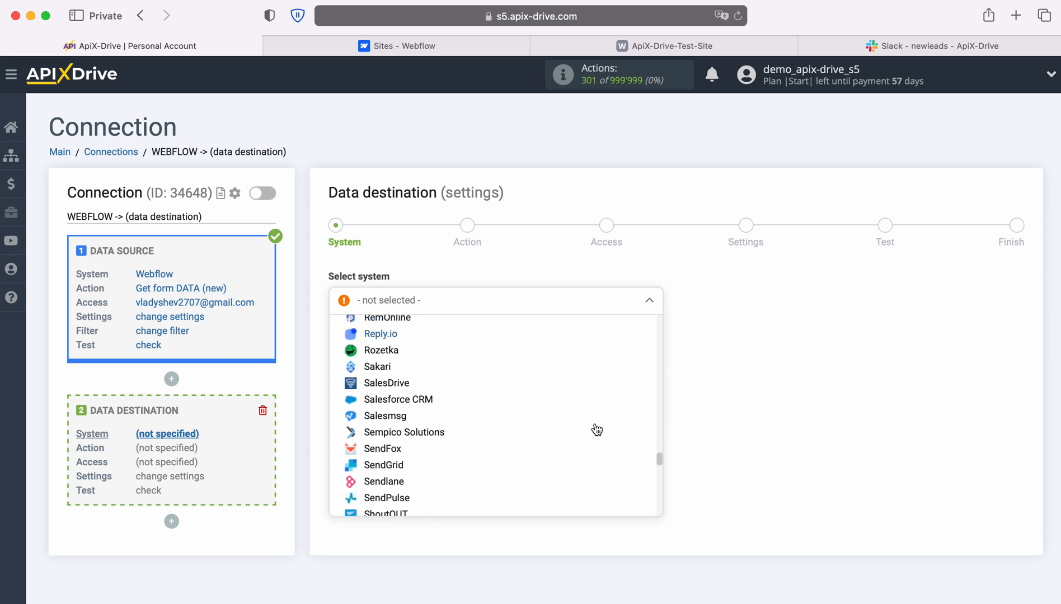
scroll(597, 429, down, 5)
click(594, 424)
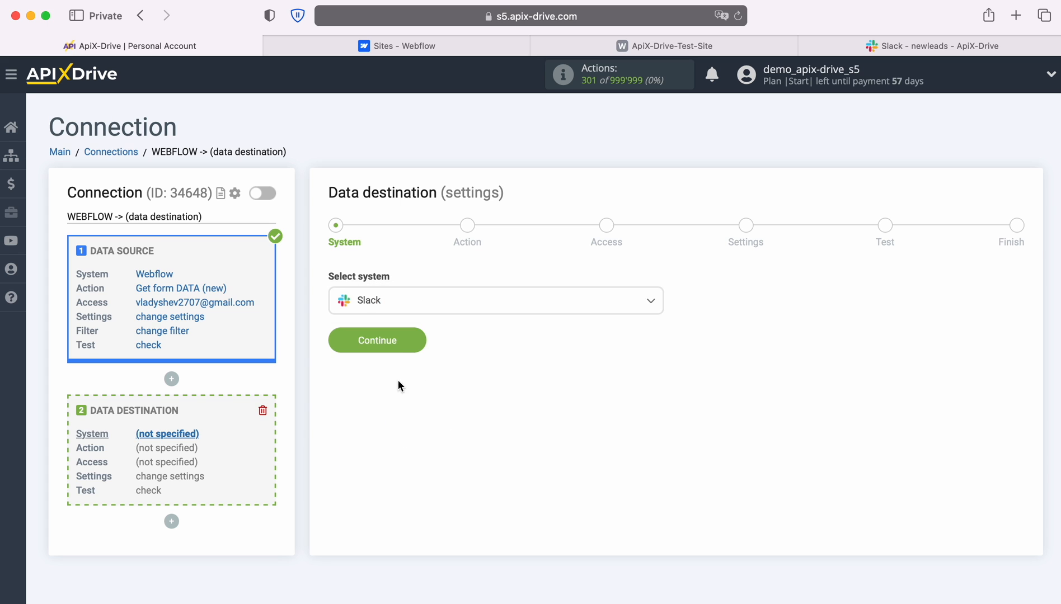
click(418, 338)
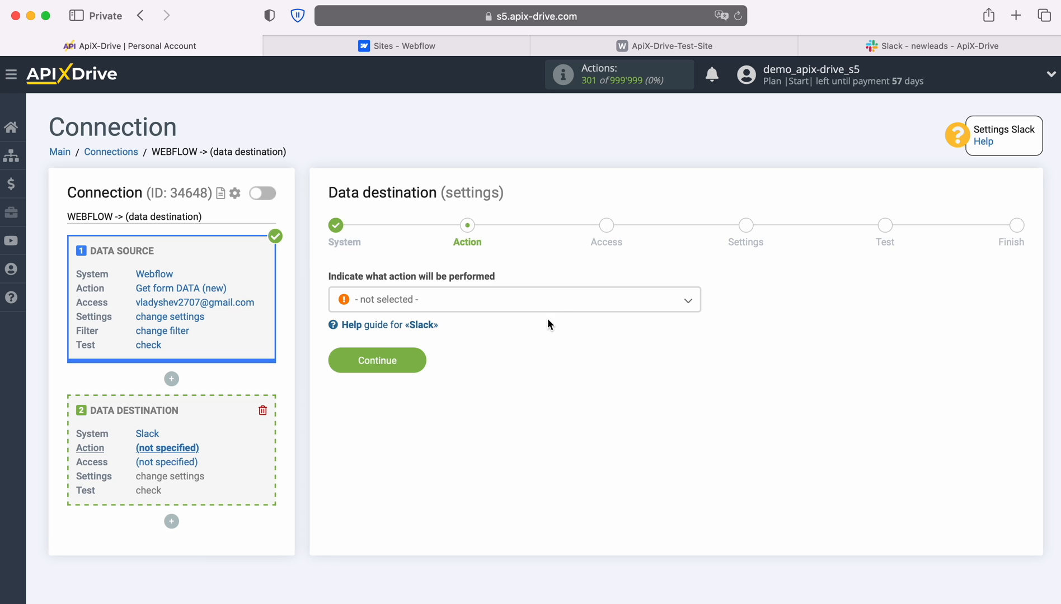
Choose 'Send MESSAGE (personal)' as the Slack action
click(561, 303)
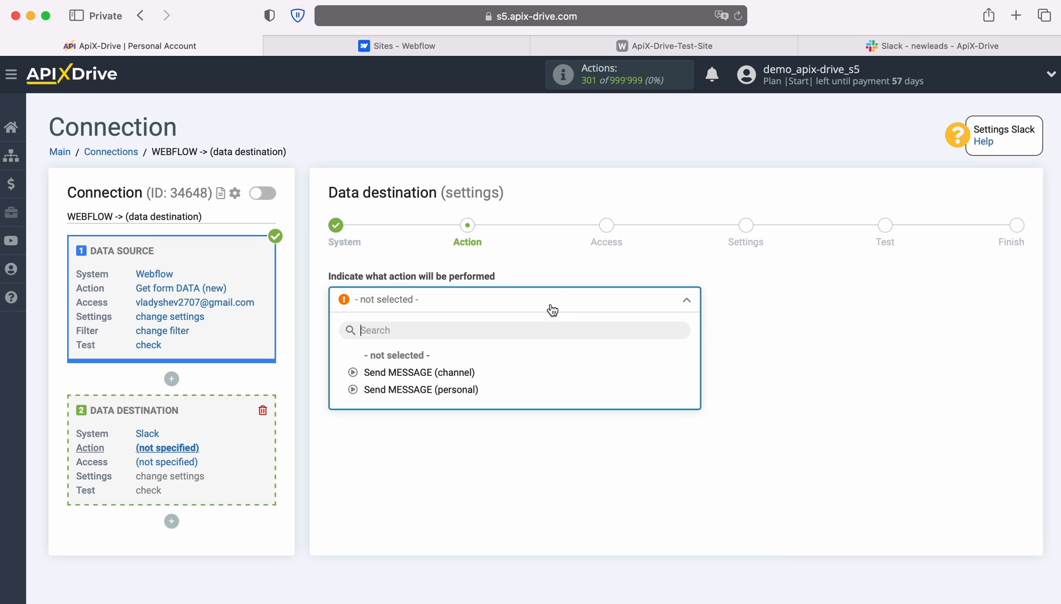
click(454, 389)
click(422, 363)
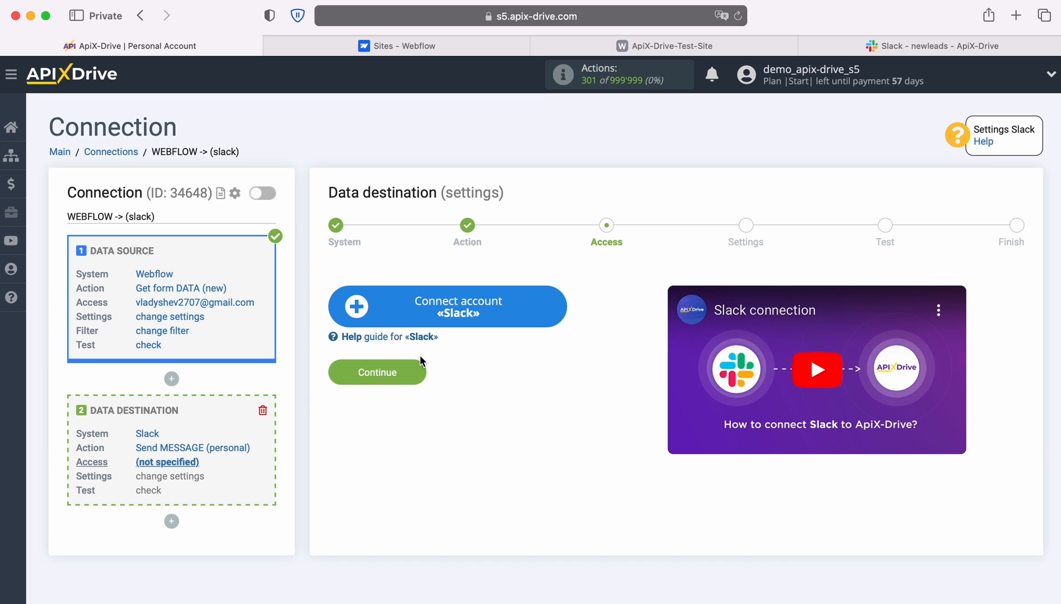
Start connecting a Slack account from the Access step
click(560, 300)
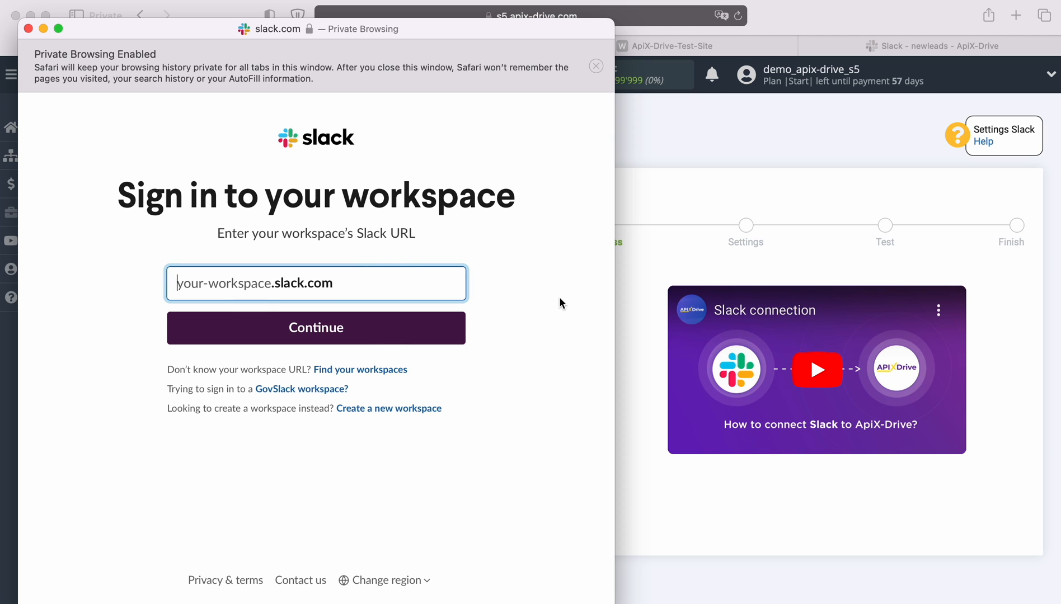
click(870, 54)
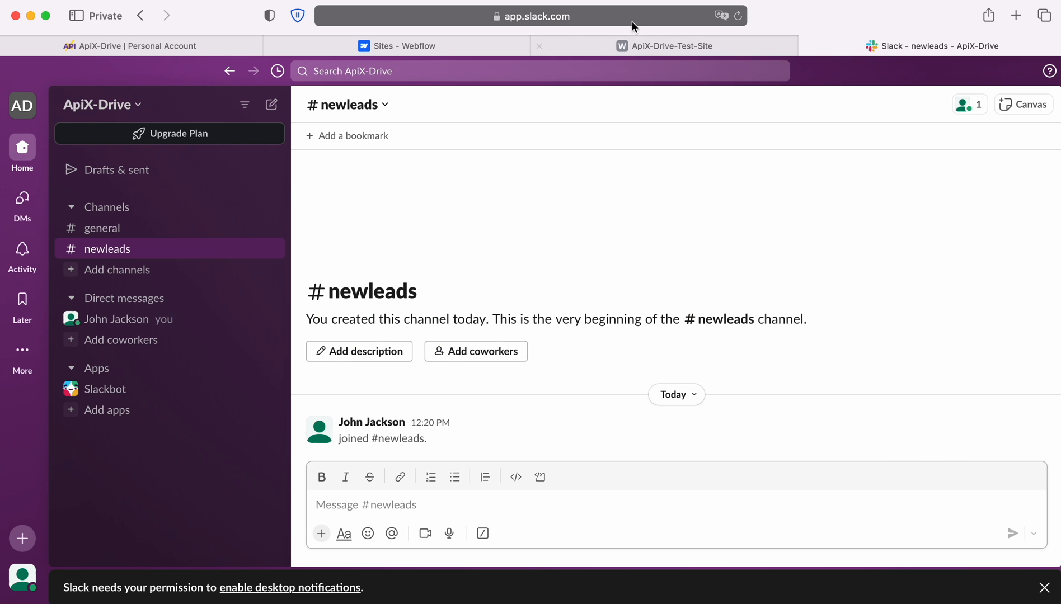
click(142, 108)
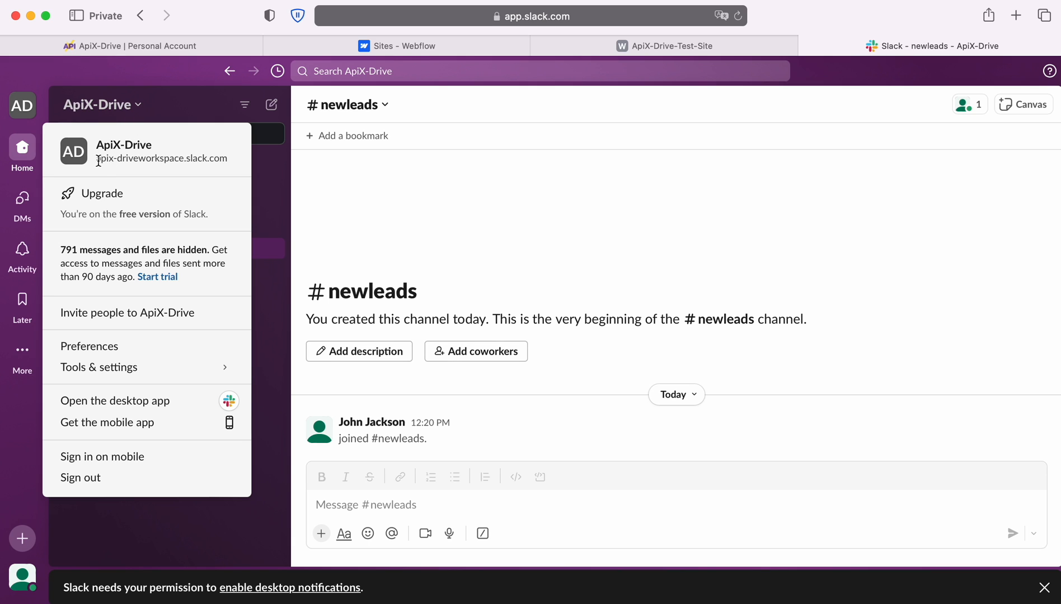
drag(96, 158, 185, 160)
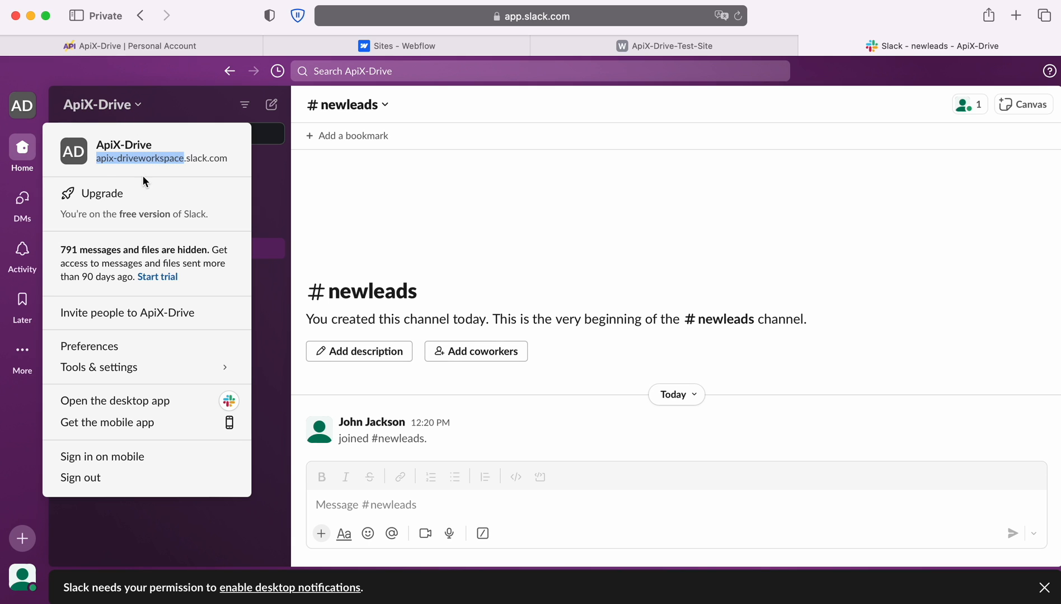
right_click(135, 159)
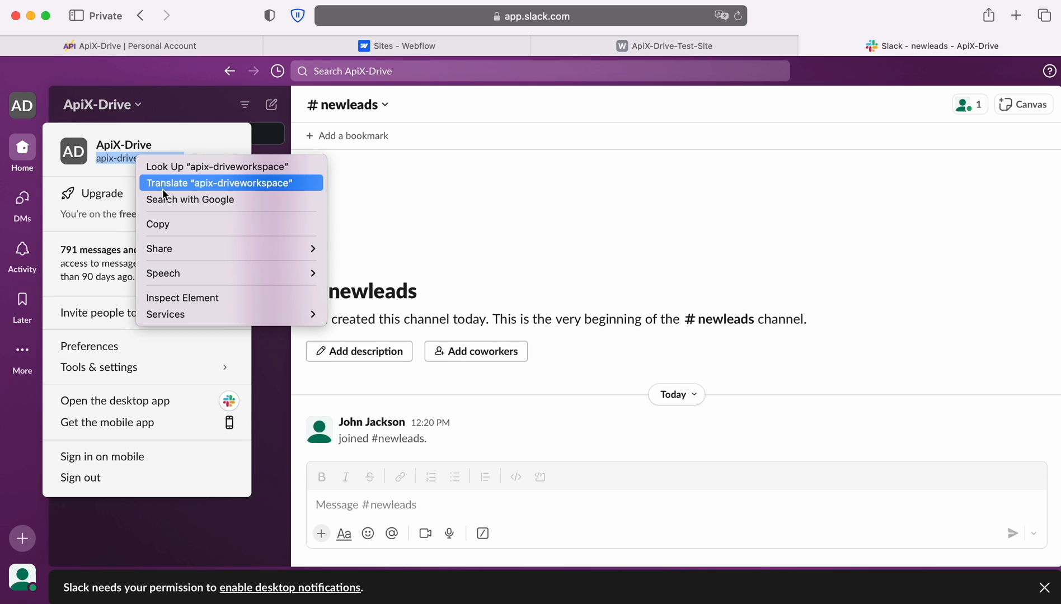
click(176, 221)
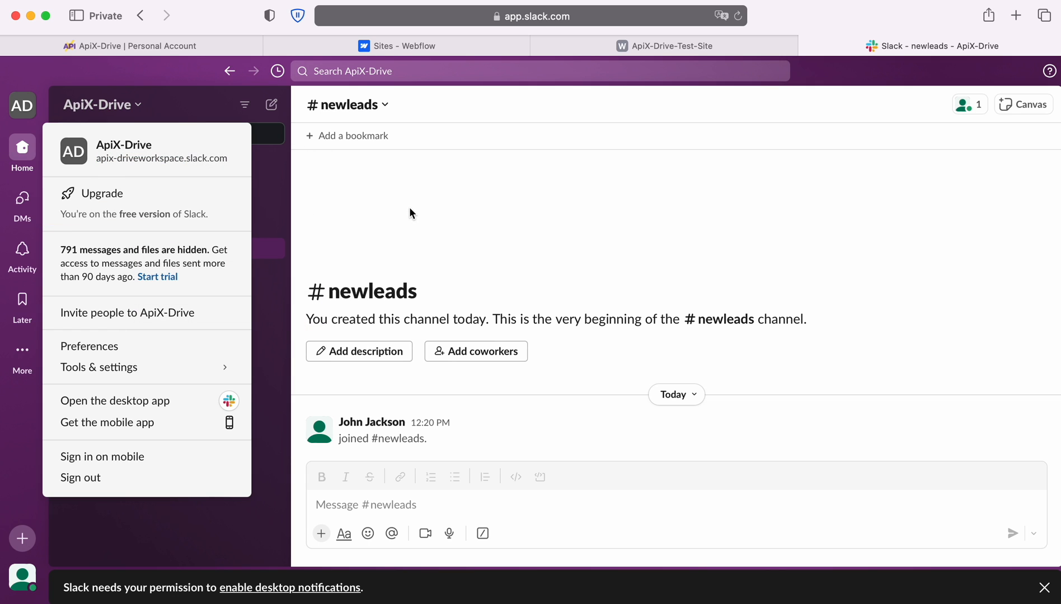
click(138, 107)
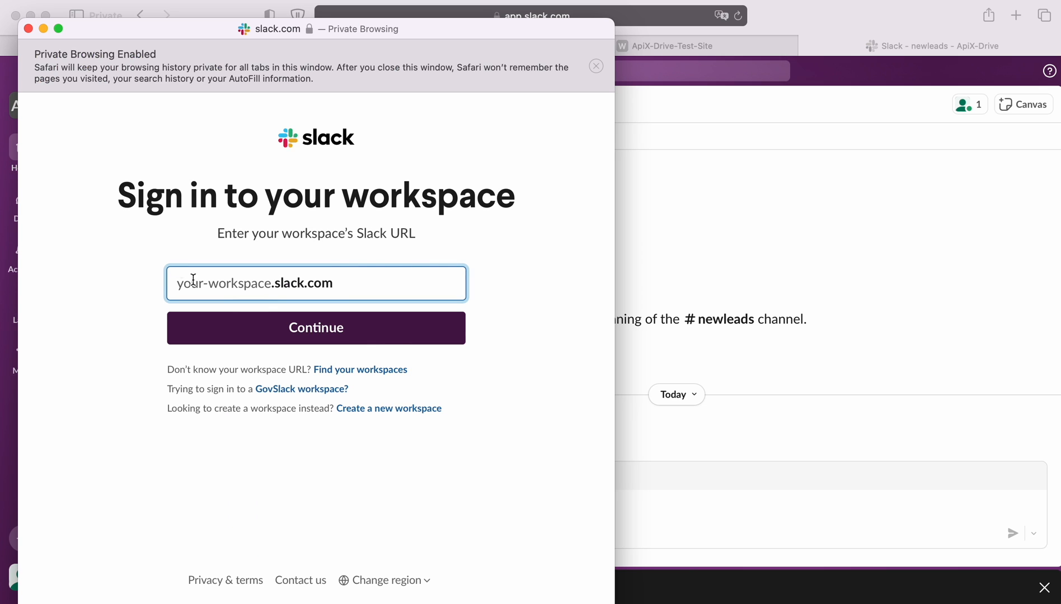
right_click(200, 282)
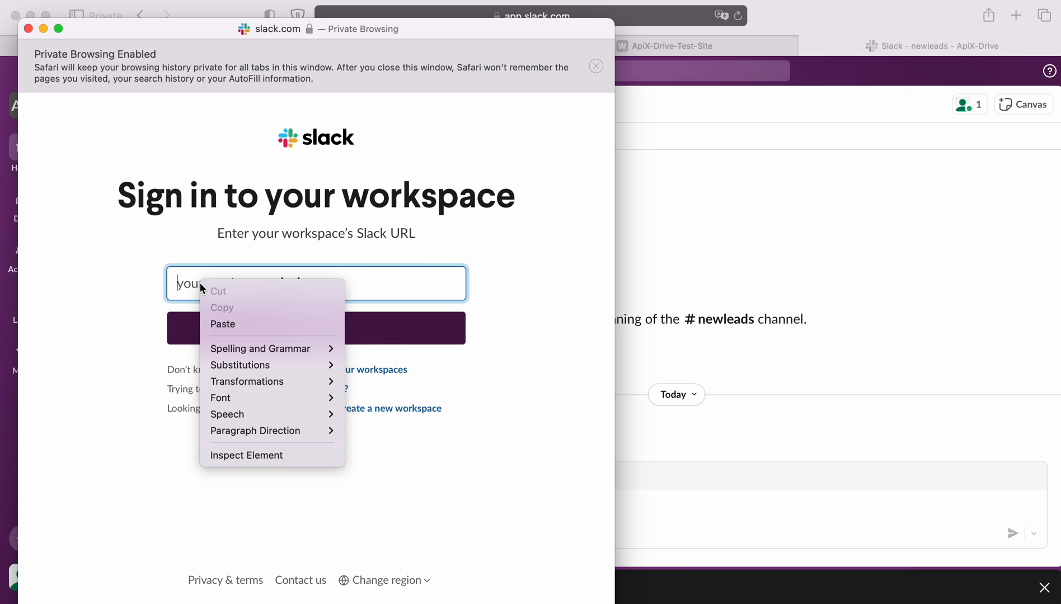
Enter the apix-driveworkspace address, sign in with Google, and allow ApiX-Drive access
click(224, 324)
click(304, 329)
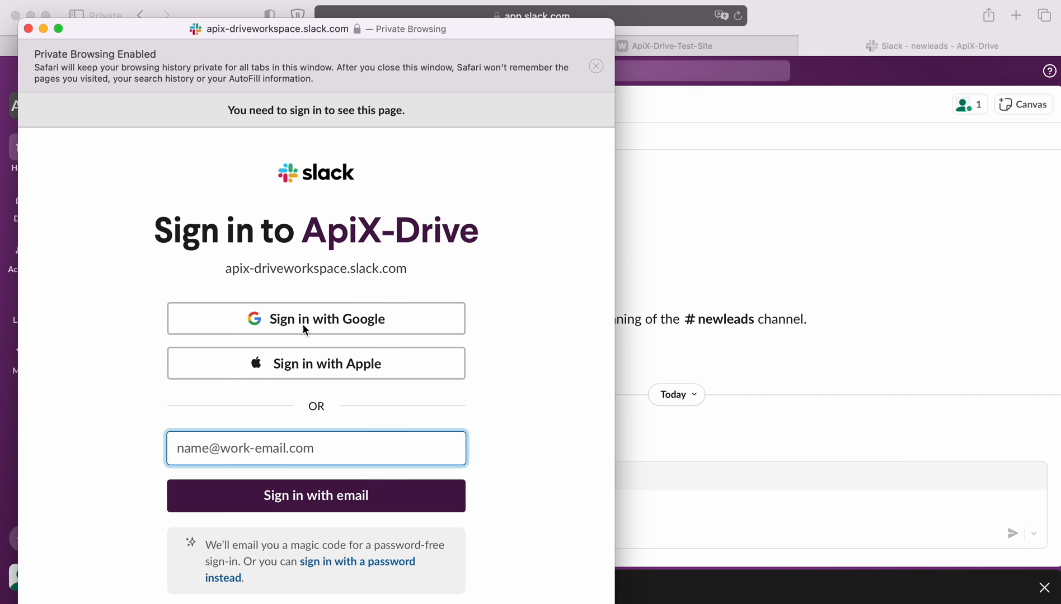
click(358, 324)
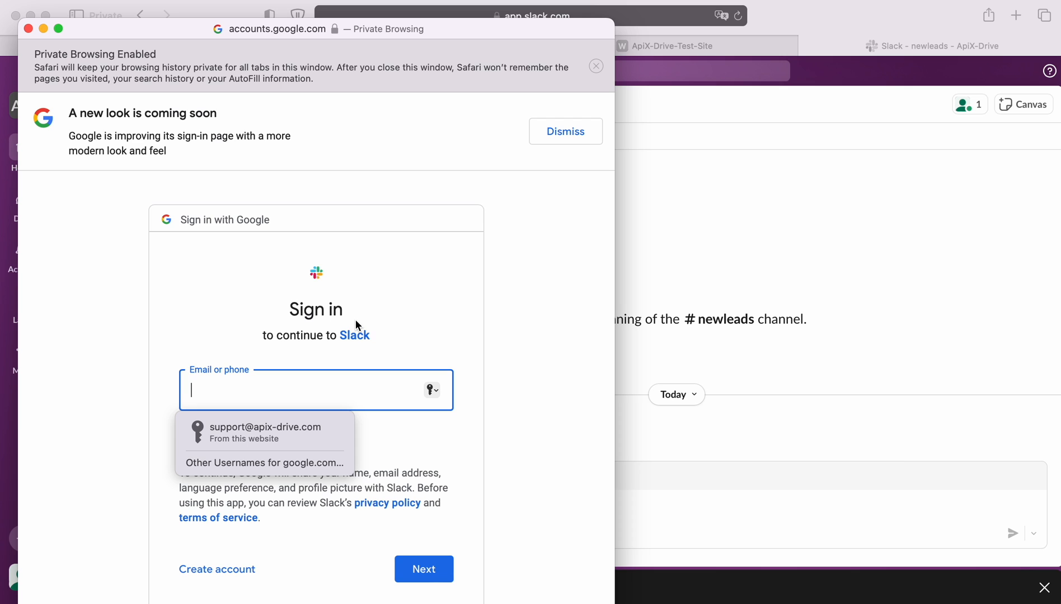
click(303, 433)
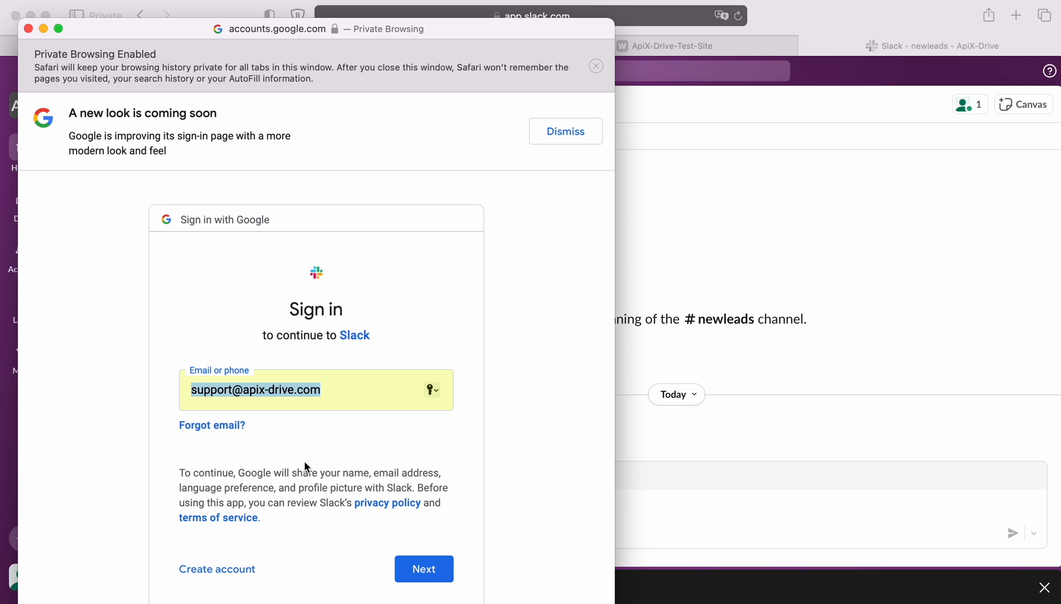
click(446, 573)
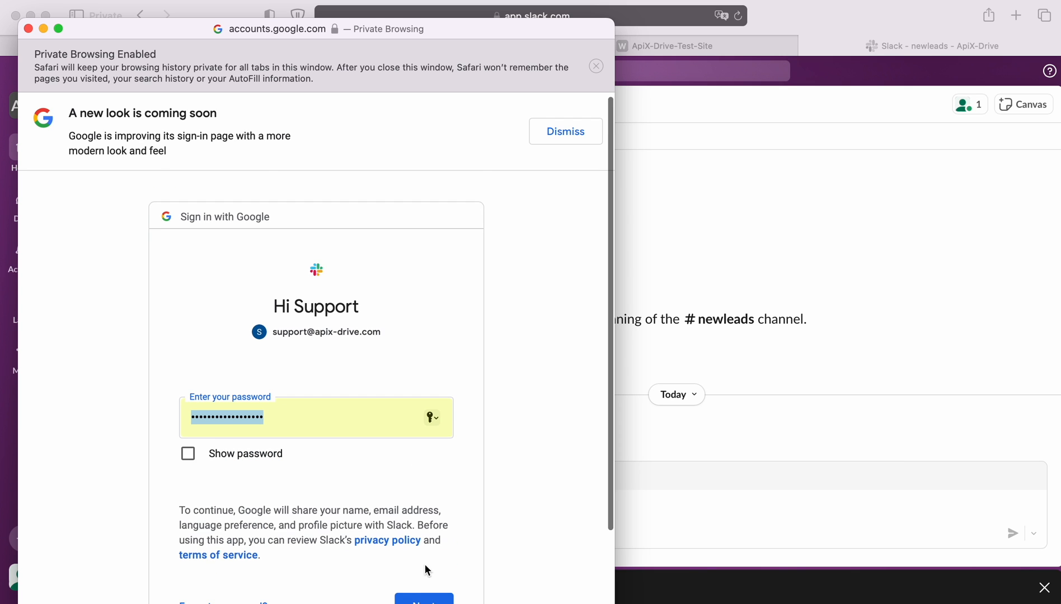
click(431, 574)
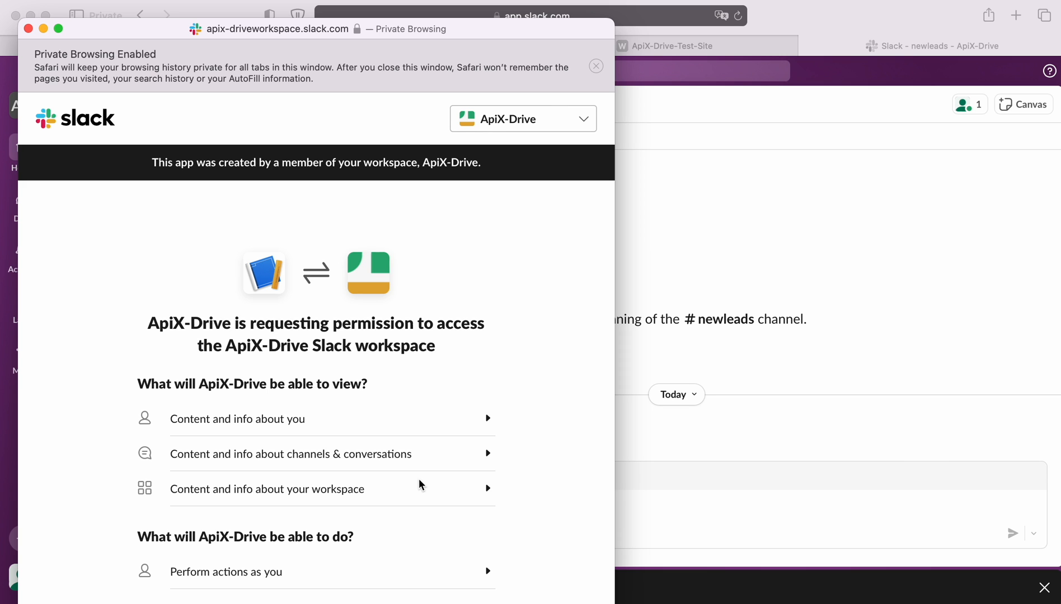
scroll(419, 484, down, 4)
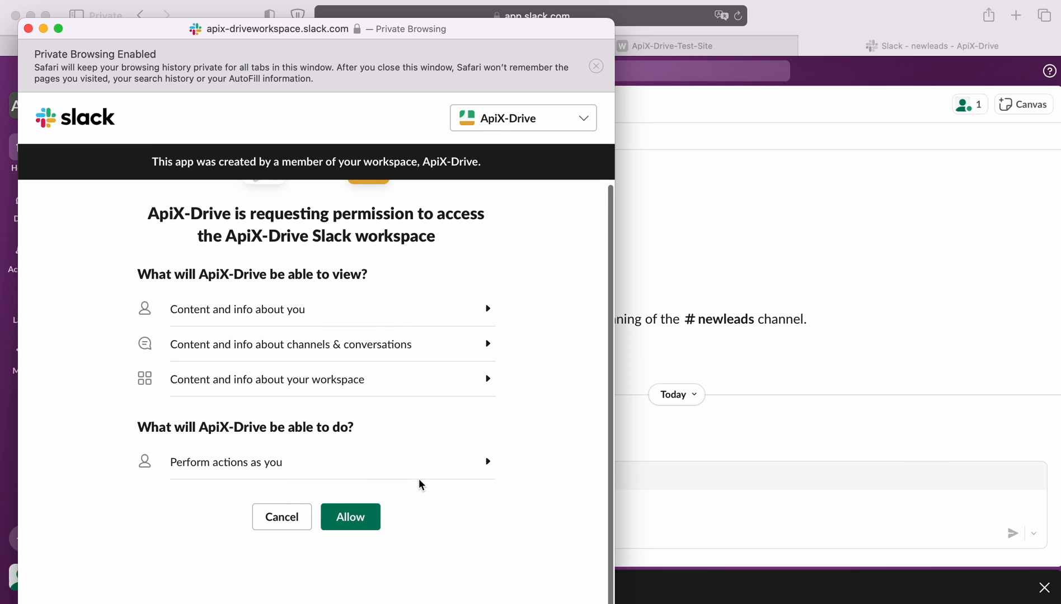
click(360, 518)
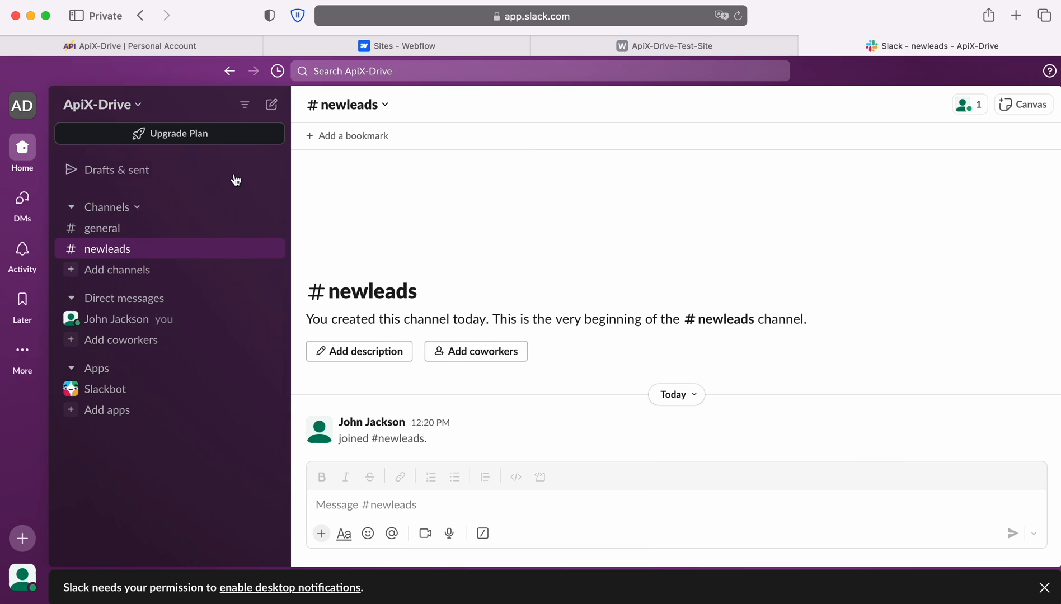
Select the connected Slack account as the destination login and proceed to Settings
click(212, 51)
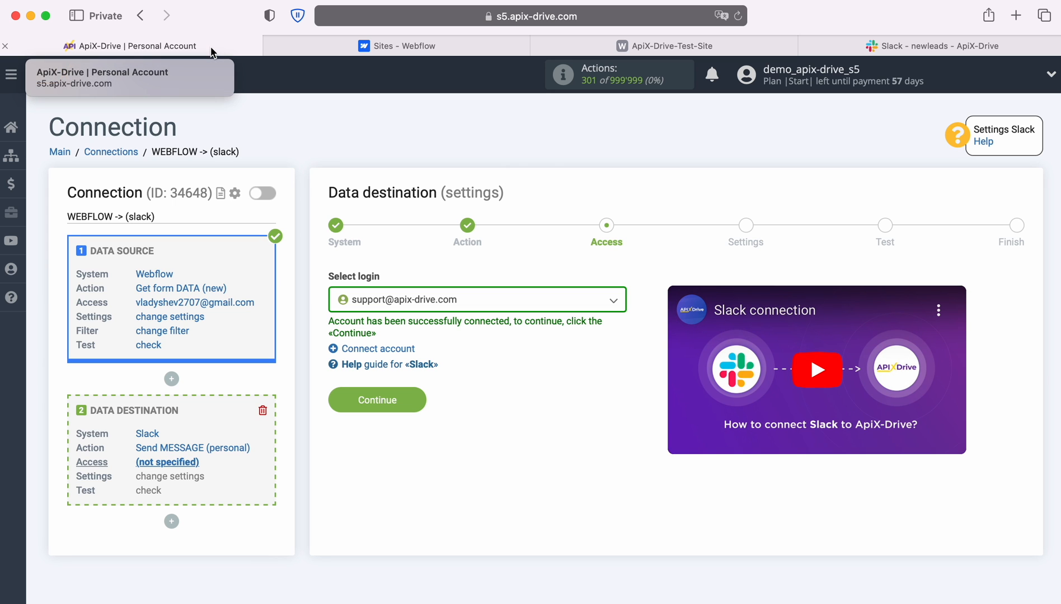
click(612, 303)
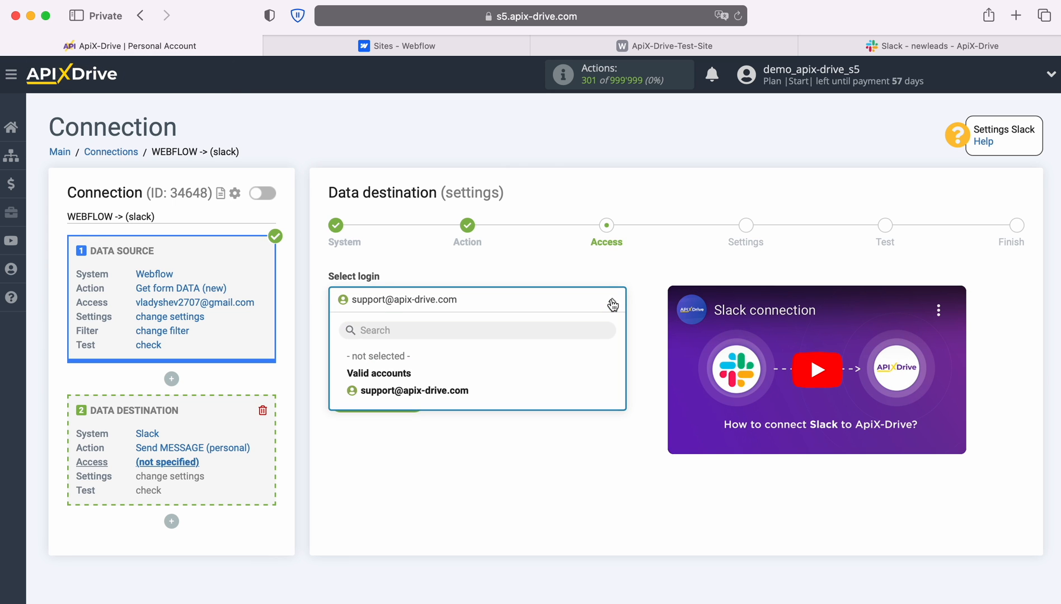
click(462, 391)
click(413, 398)
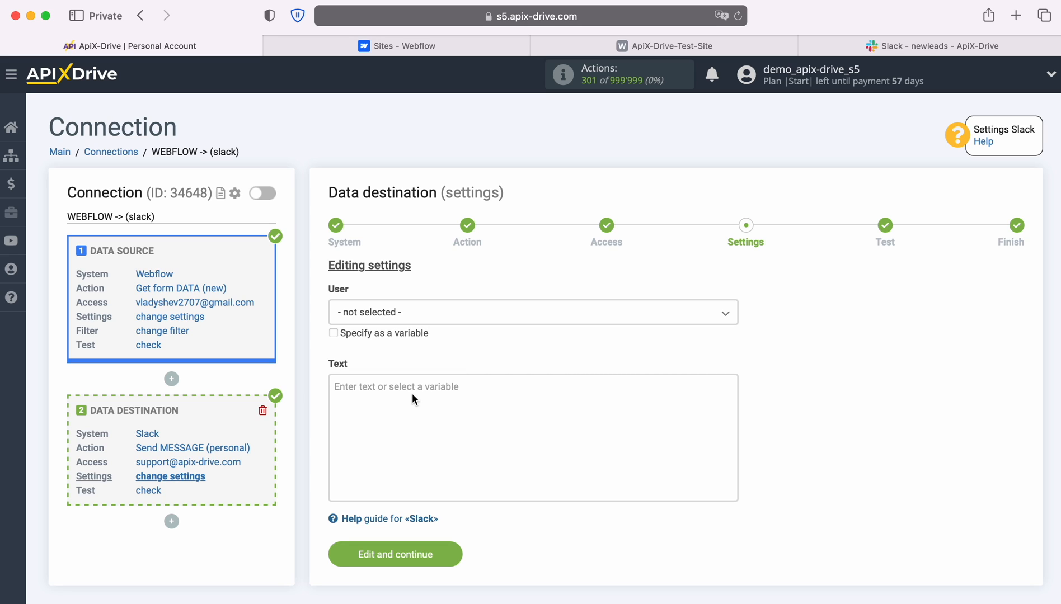
Address the message to your own Slack user and start the text with a Date line holding the Webflow Creation date
click(434, 316)
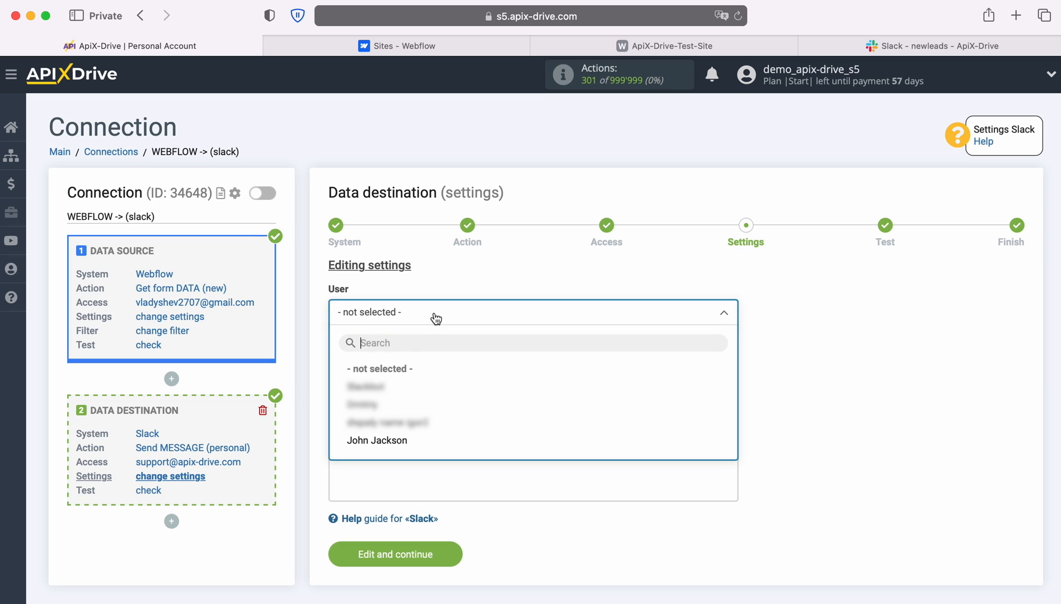
click(390, 441)
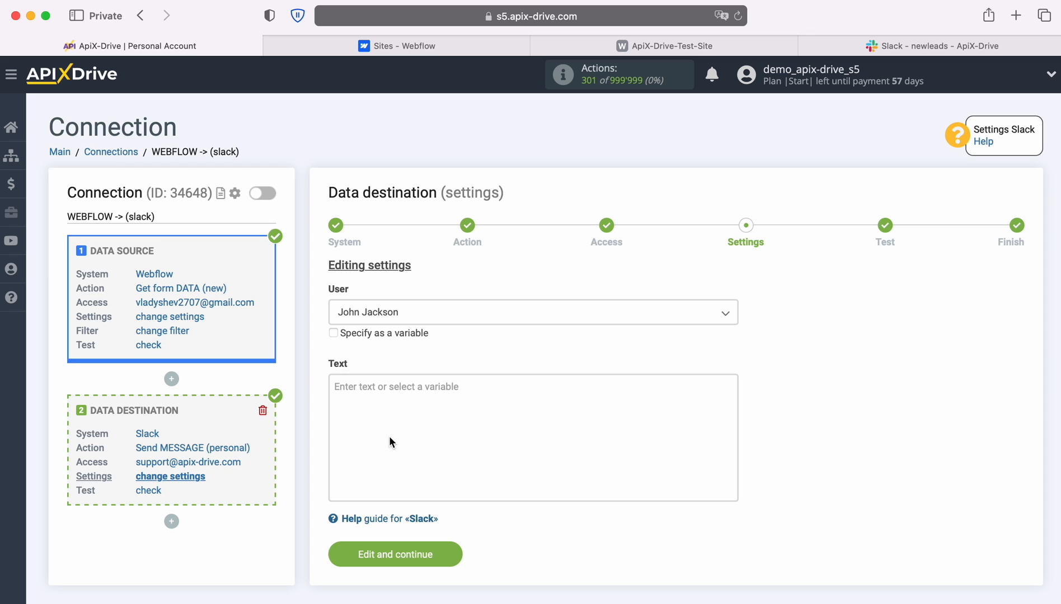
click(369, 388)
scroll(641, 422, down, 3)
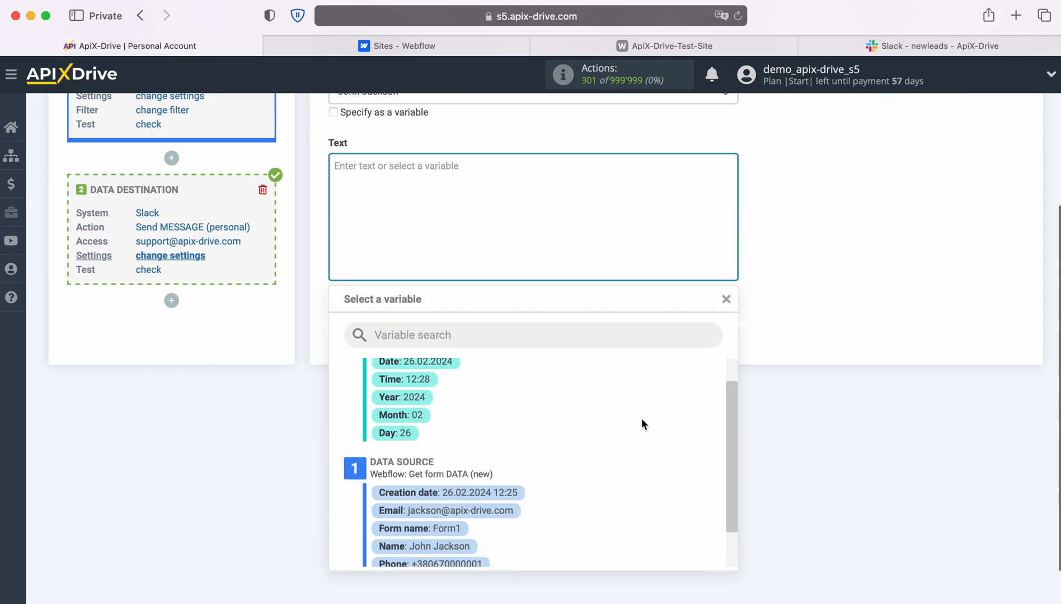
click(495, 463)
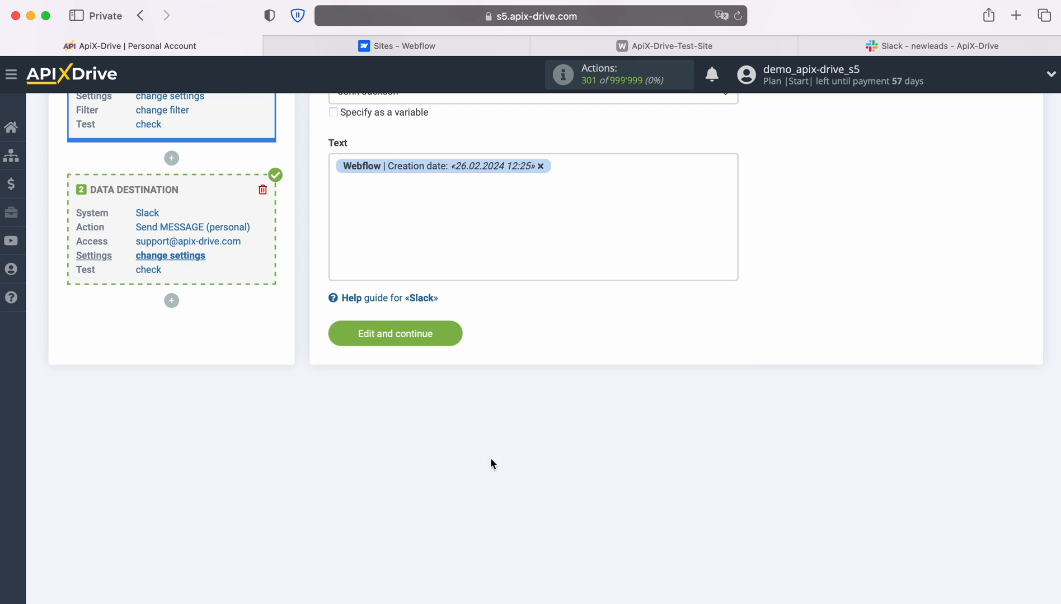
click(330, 167)
text(Date)
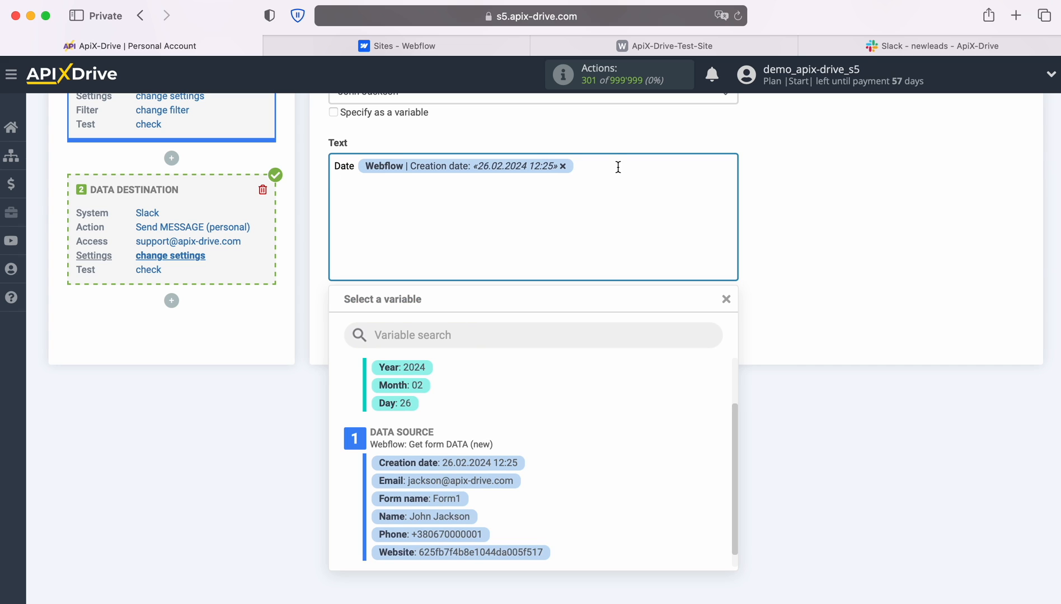
Add Name and Email lines mapped to the Webflow Name and Email values
key(Return)
text(Name)
scroll(605, 482, down, 1)
click(440, 509)
key(Return)
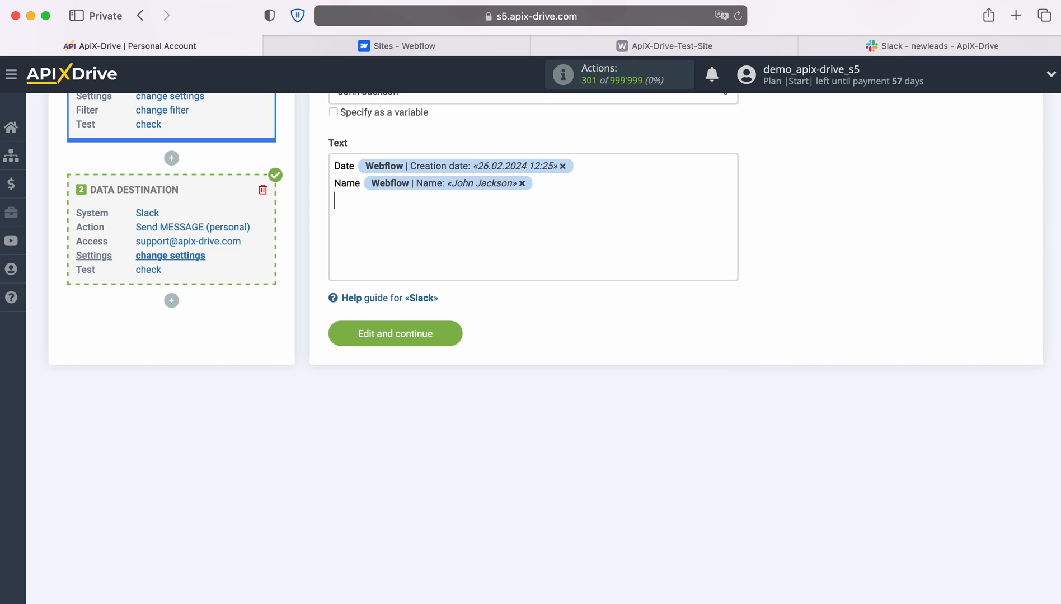
text(Email)
click(417, 238)
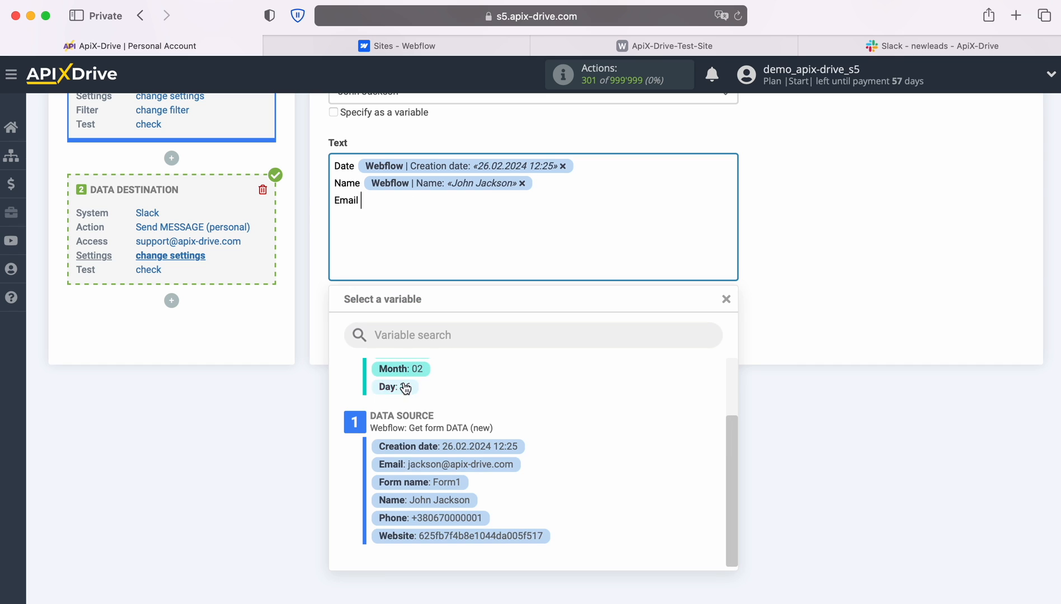
click(439, 462)
Add Phone and Form lines mapped to the Webflow Phone and Form name values
key(Return)
text(Phone)
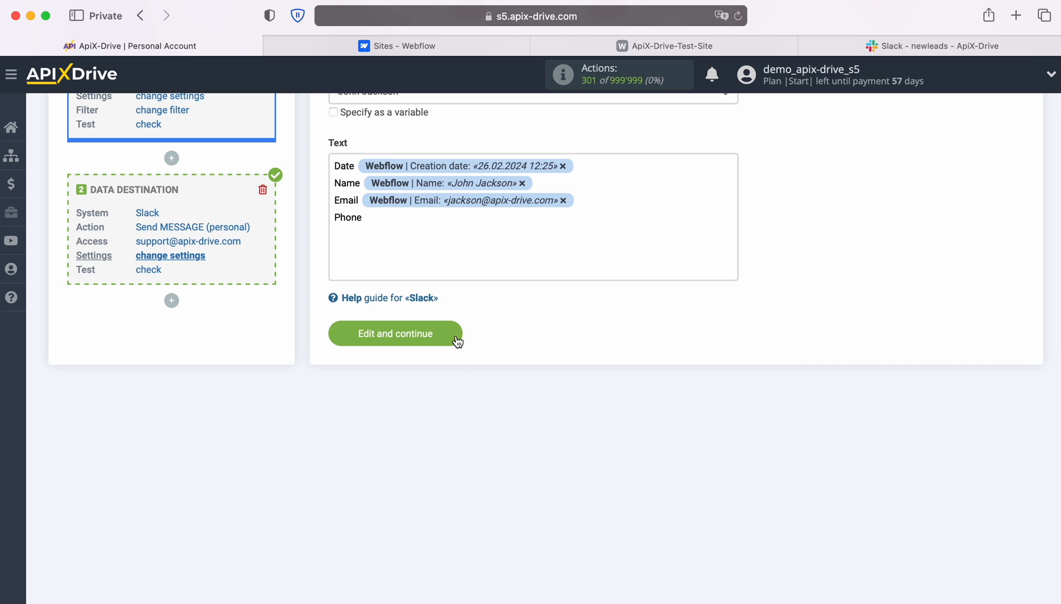
click(462, 518)
key(Return)
text(Form)
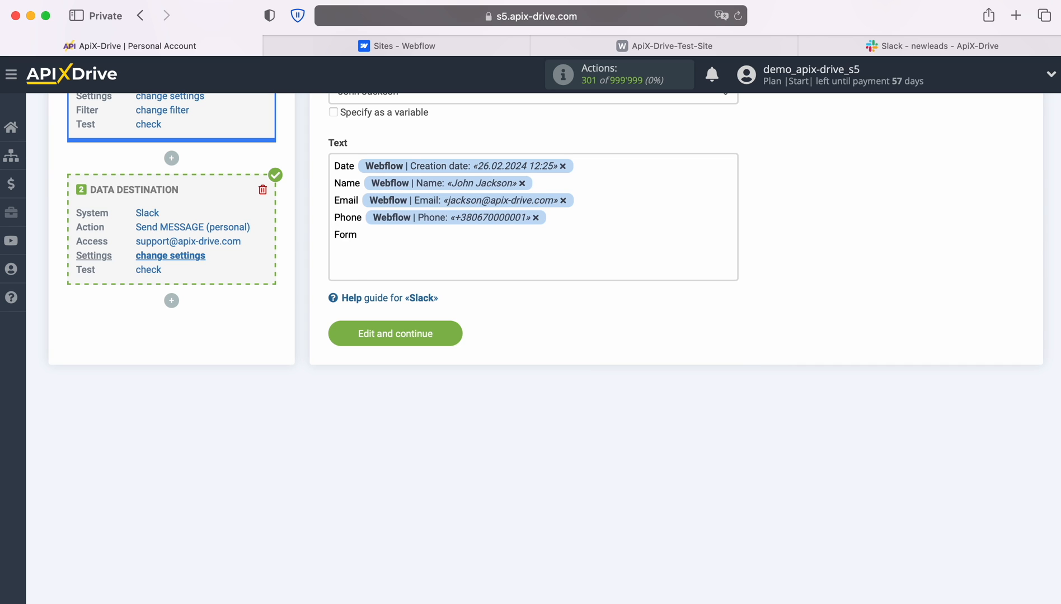
click(421, 236)
click(460, 482)
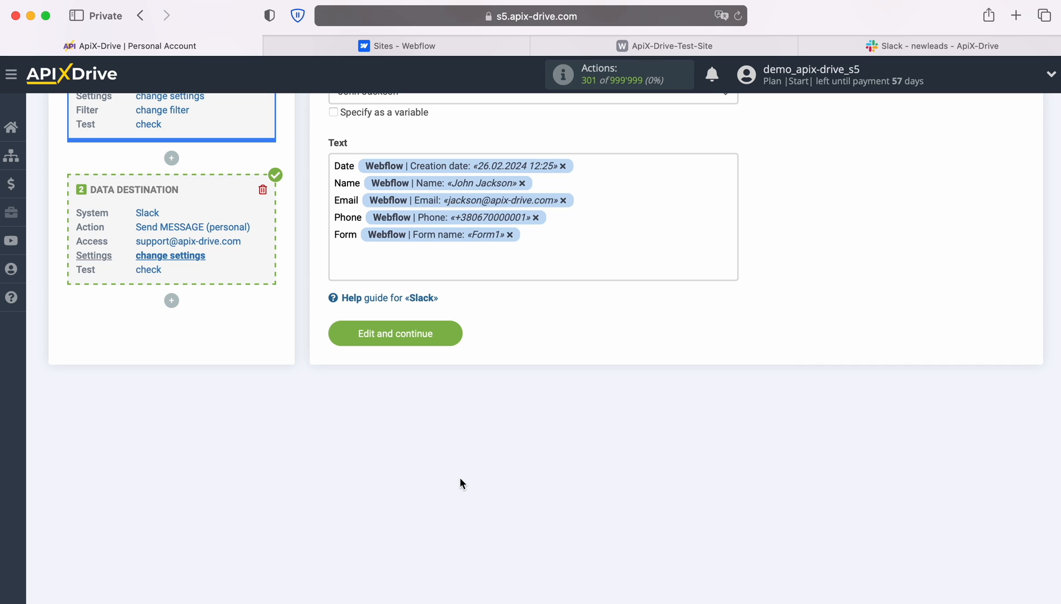
Save the message settings, send the test data to Slack, and go to Slack's #newleads channel
click(450, 335)
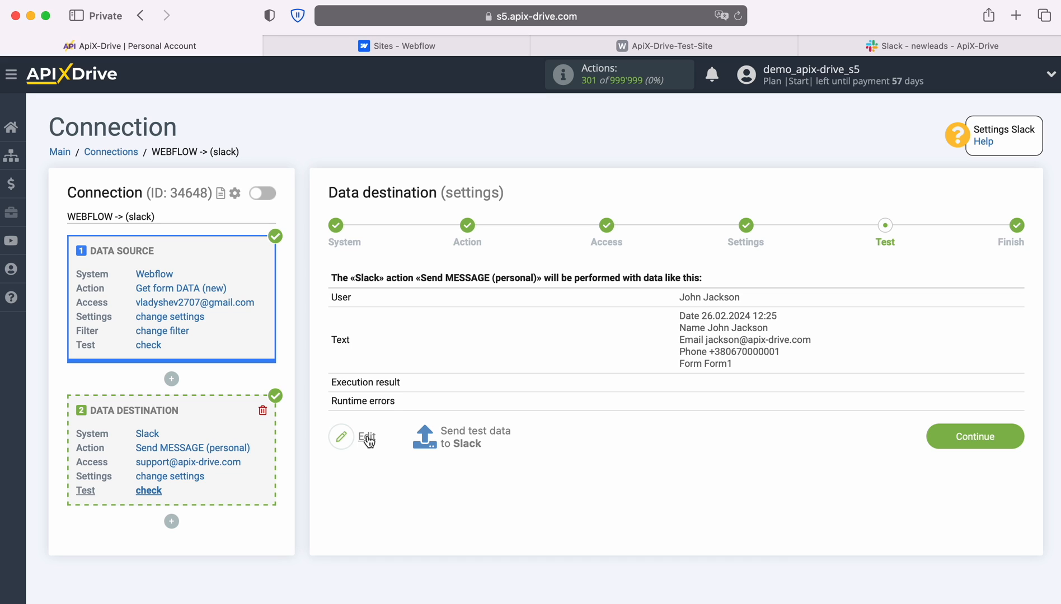
click(475, 435)
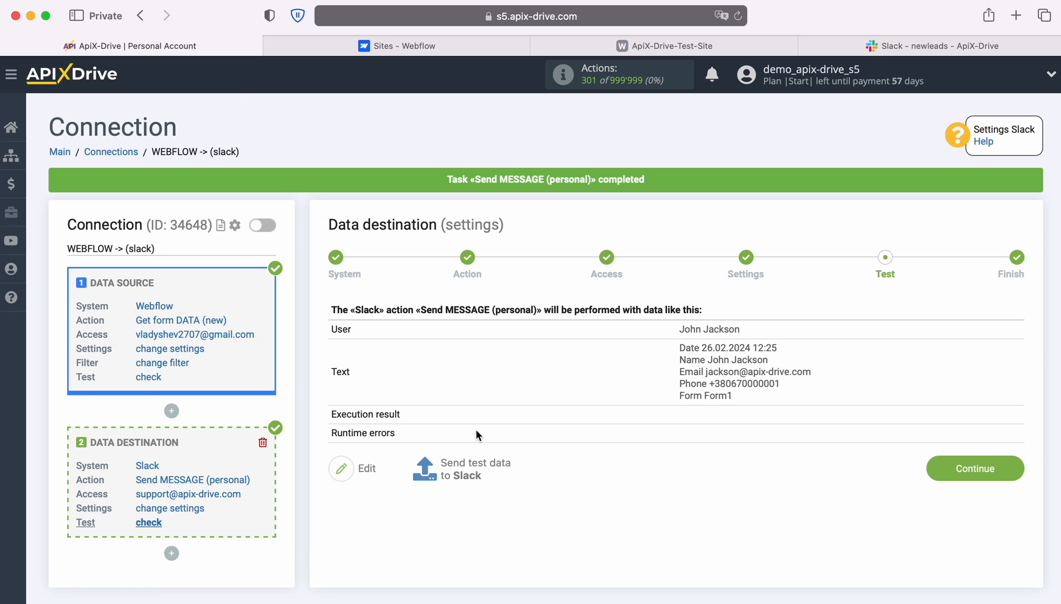
click(875, 47)
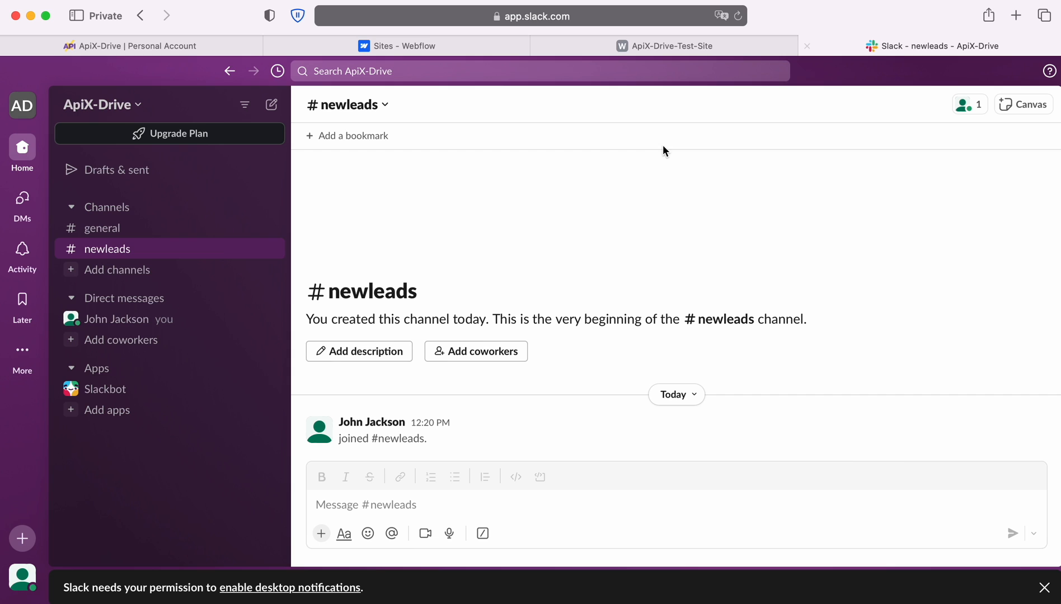
Confirm the test lead message reached your own Slack direct messages, then return to ApiX-Drive
click(110, 321)
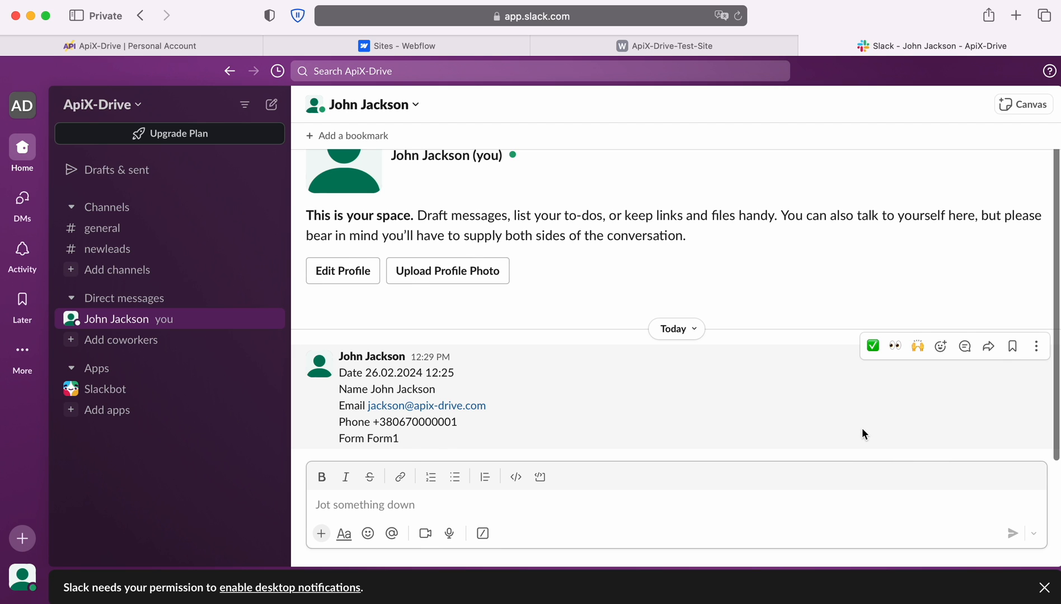
click(158, 46)
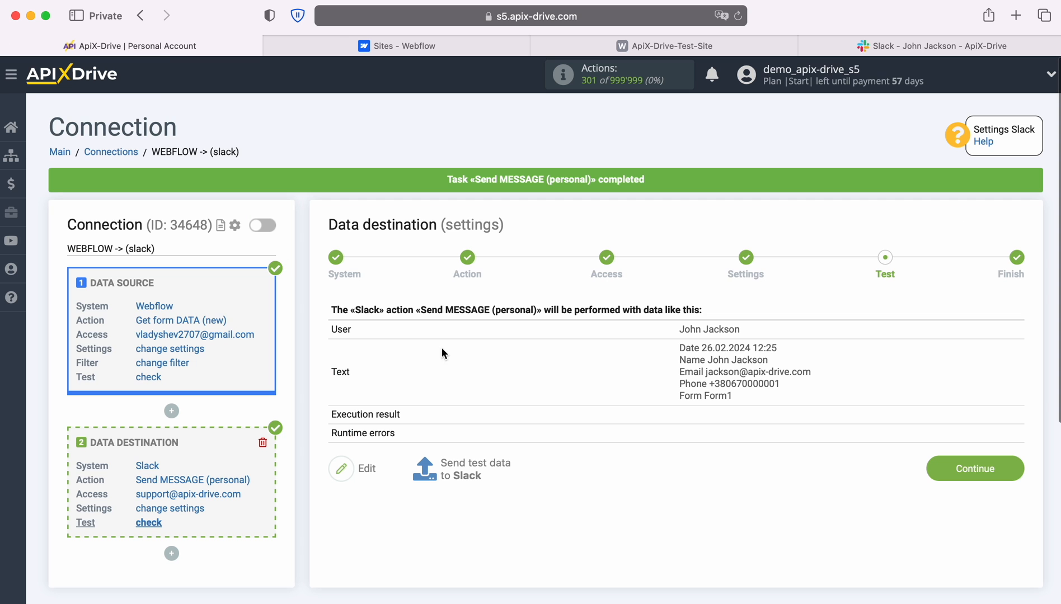
Finish setup and enable auto-update for WEBFLOW -> (slack) with a 5-minute update interval
click(1011, 466)
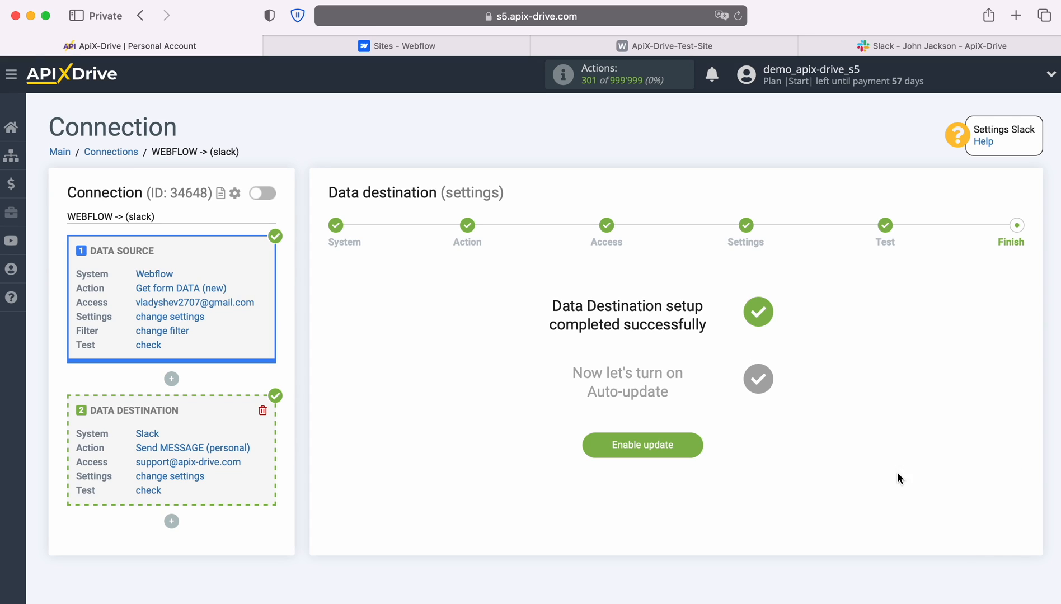
click(694, 447)
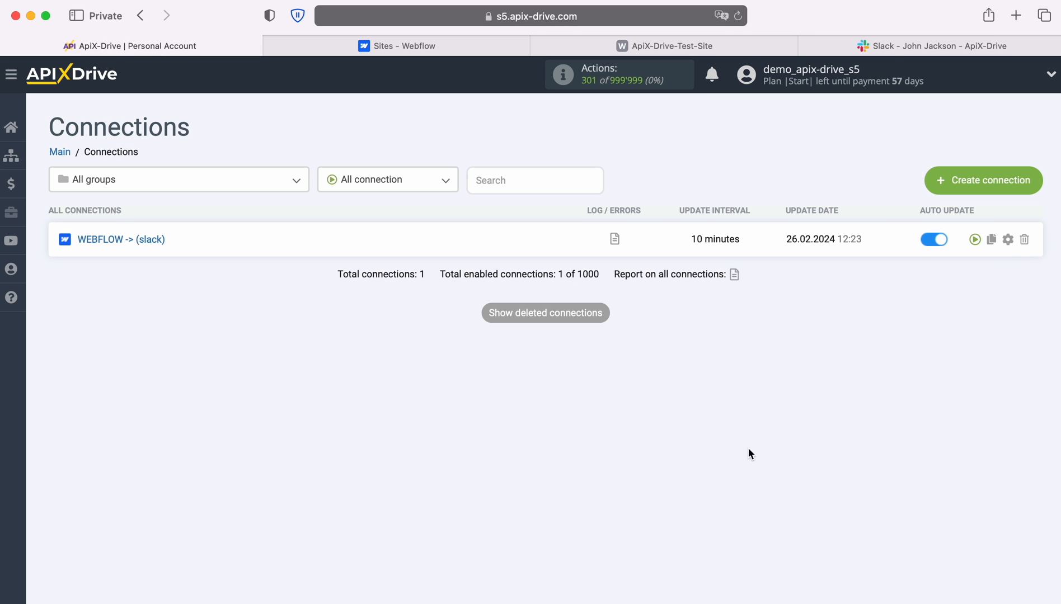
click(1008, 240)
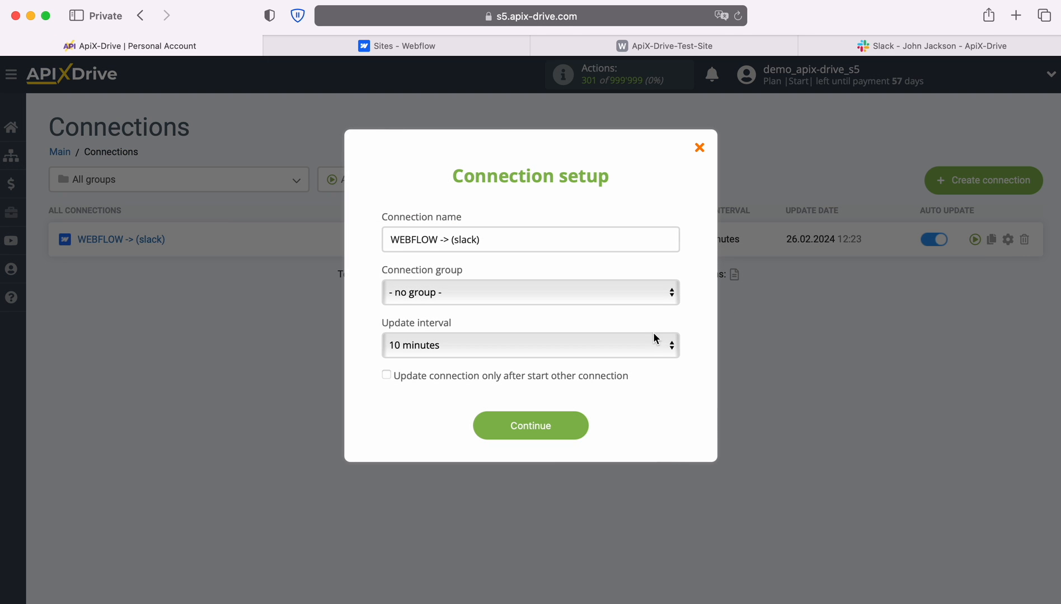
click(644, 342)
click(619, 327)
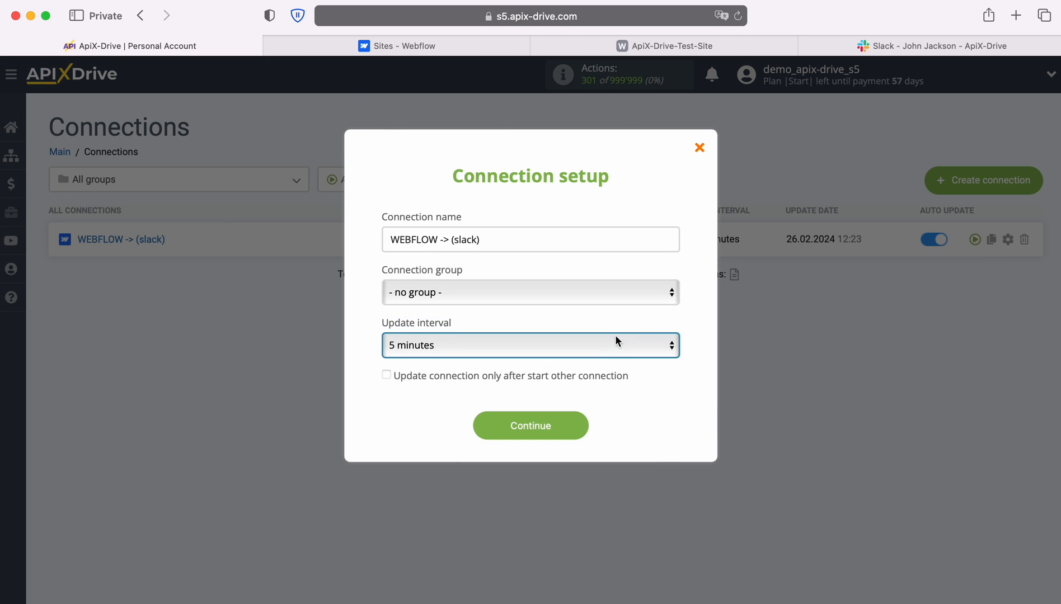
click(577, 425)
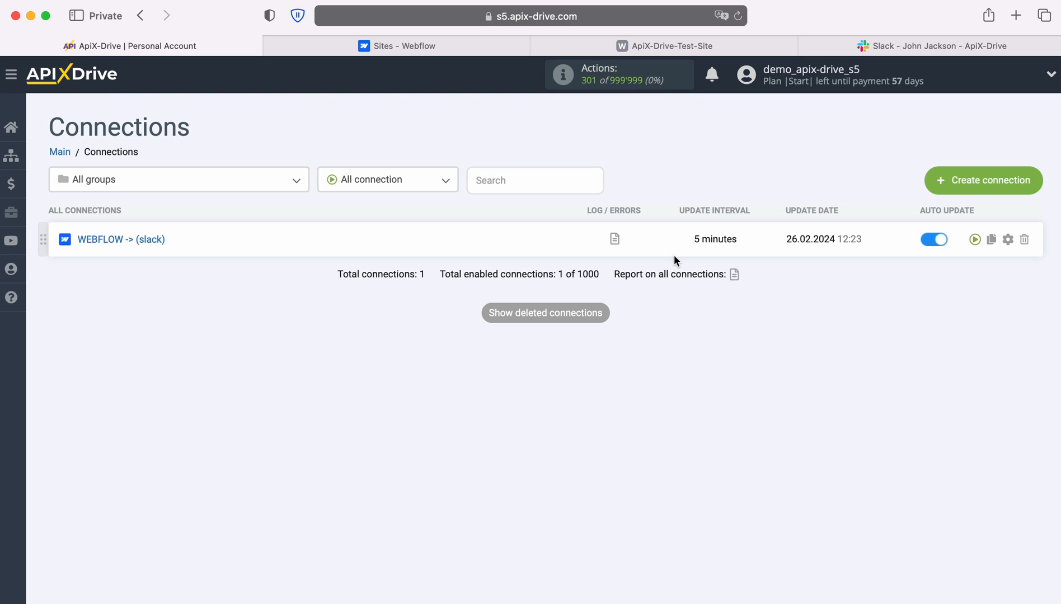